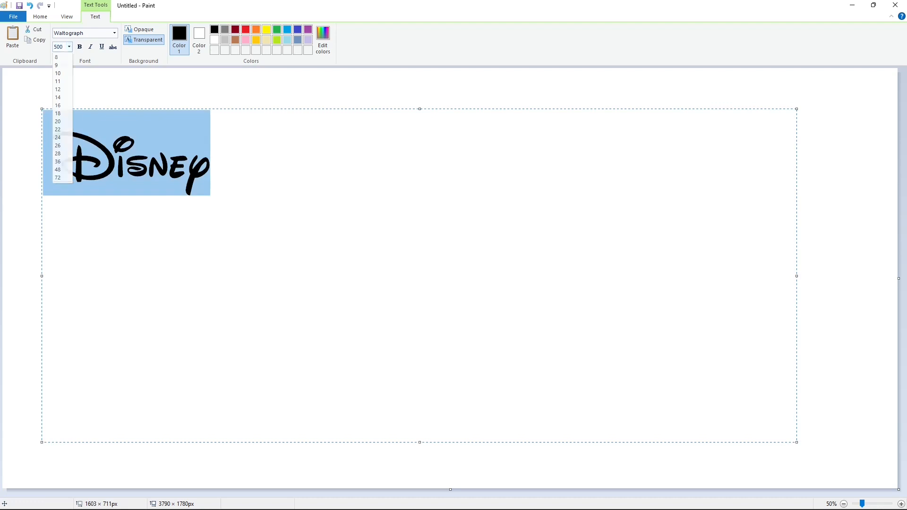
# Set the Disney text's font size to 750, move it up slightly and commit it to the canvas
pyautogui.click(71, 47)
pyautogui.write('700')
pyautogui.press('Return')
pyautogui.click(71, 47)
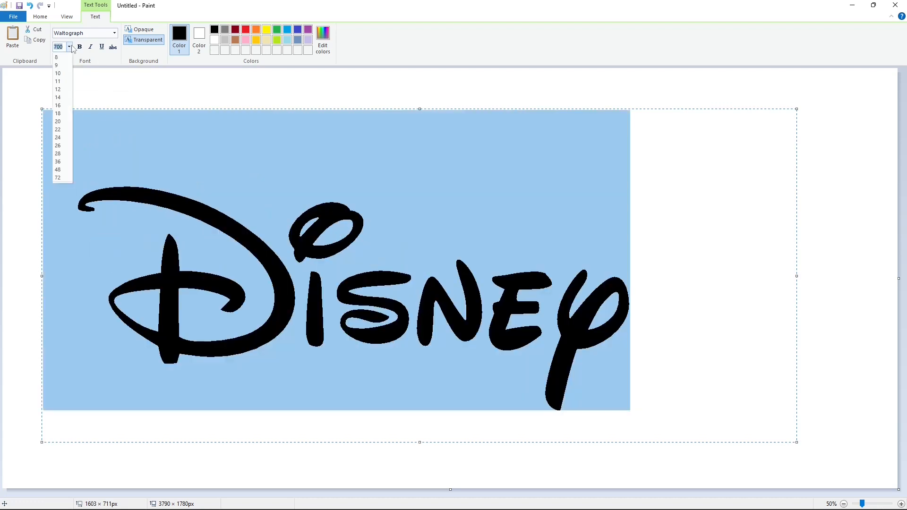
pyautogui.write('450')
pyautogui.press('Return')
pyautogui.click(71, 47)
pyautogui.write('750')
pyautogui.press('Return')
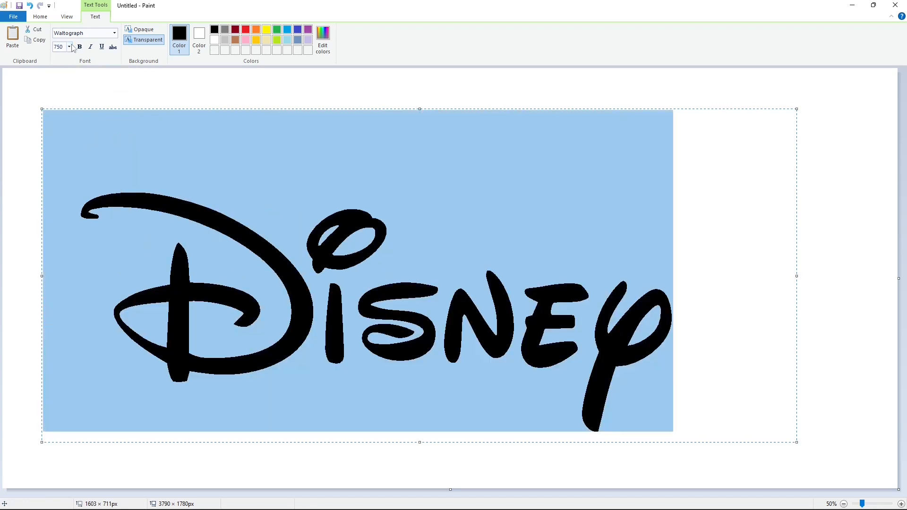
pyautogui.moveTo(43, 109); pyautogui.dragTo(43, 76)
pyautogui.click(410, 458)
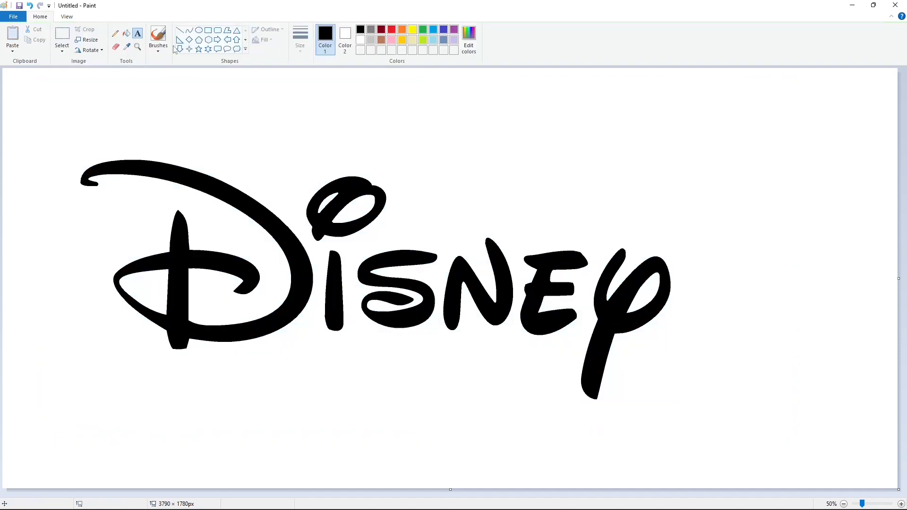
# Draw two touching circles as mouse ears on top of the i's loop dot and fill them with black
pyautogui.click(199, 30)
pyautogui.click(300, 41)
pyautogui.click(322, 101)
pyautogui.moveTo(323, 149)
pyautogui.mouseDown()
pyautogui.moveTo(358, 181)
pyautogui.moveTo(340, 119)
pyautogui.moveTo(346, 168)
pyautogui.moveTo(416, 208)
pyautogui.moveTo(392, 186)
pyautogui.moveTo(400, 197)
pyautogui.moveTo(399, 180)
pyautogui.moveTo(407, 180)
pyautogui.mouseUp()
pyautogui.click(126, 33)
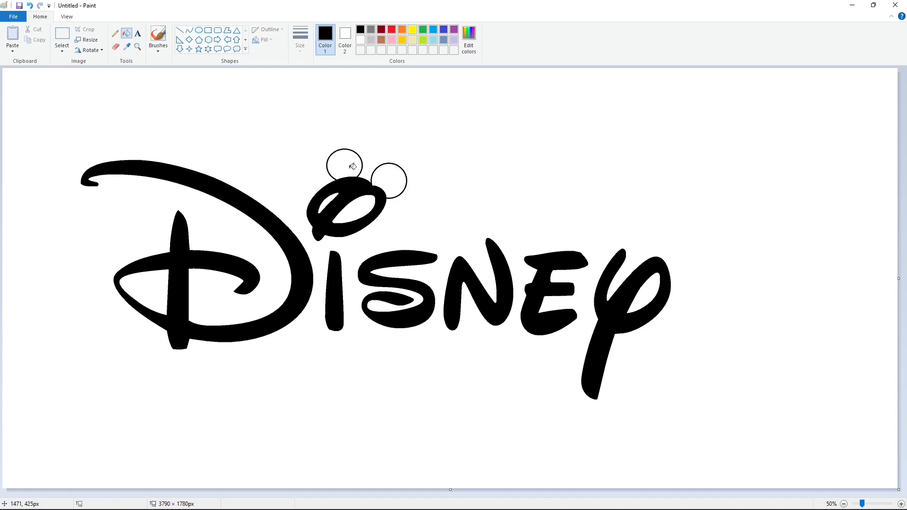
pyautogui.click(353, 166)
pyautogui.click(389, 181)
# Recolor every letter of the Disney text and the mouse ears with dark gray fill
pyautogui.click(370, 29)
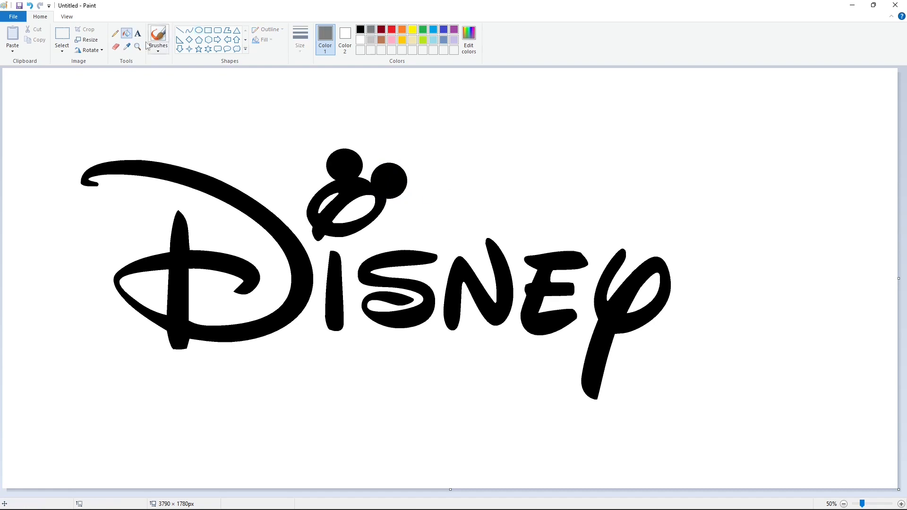
pyautogui.click(220, 186)
pyautogui.click(345, 165)
pyautogui.click(334, 290)
pyautogui.click(397, 262)
pyautogui.click(451, 303)
pyautogui.click(539, 293)
pyautogui.click(597, 359)
# Try to trace the D's upper edge in black, first with a straight line and then with a curve
pyautogui.click(901, 503)
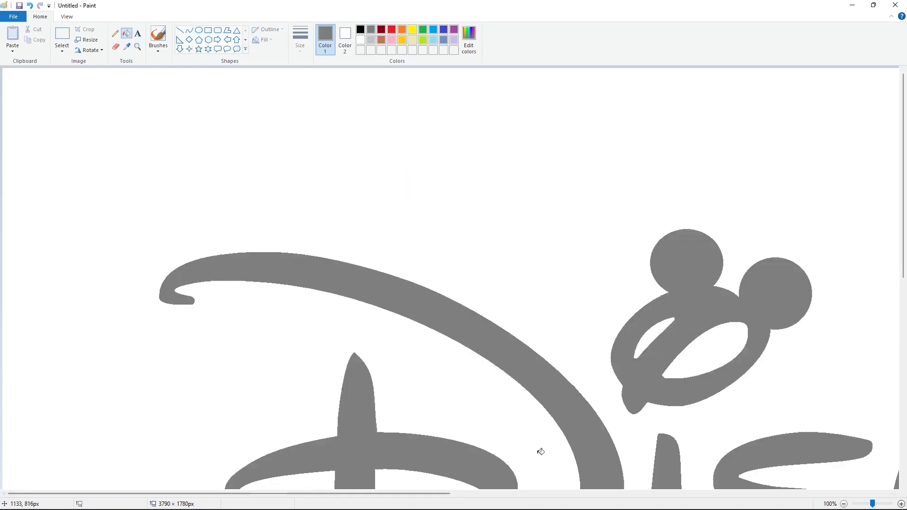
pyautogui.scroll(-3, 538, 448)
pyautogui.click(179, 30)
pyautogui.click(360, 29)
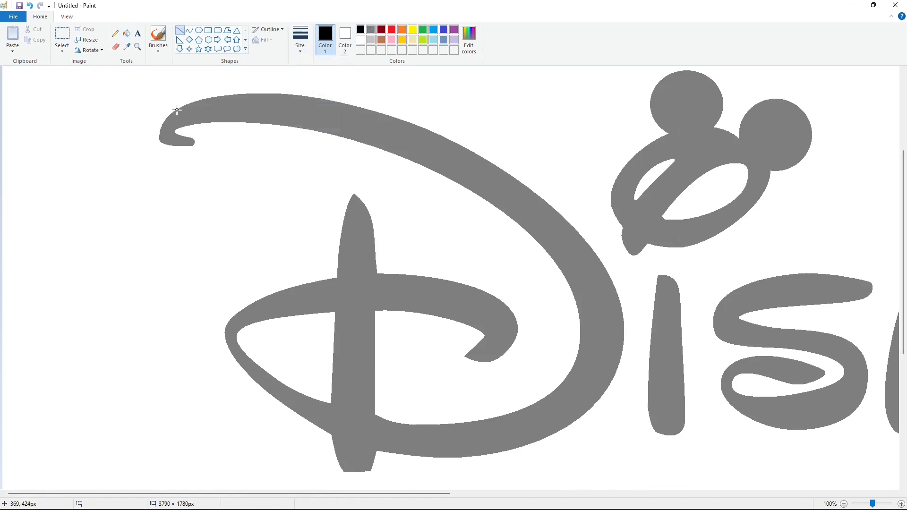
pyautogui.moveTo(178, 105); pyautogui.dragTo(392, 122)
pyautogui.hotkey('ctrl', 'z')
pyautogui.click(189, 30)
pyautogui.moveTo(185, 105); pyautogui.dragTo(473, 152)
pyautogui.moveTo(265, 95); pyautogui.dragTo(355, 93)
pyautogui.click(843, 504)
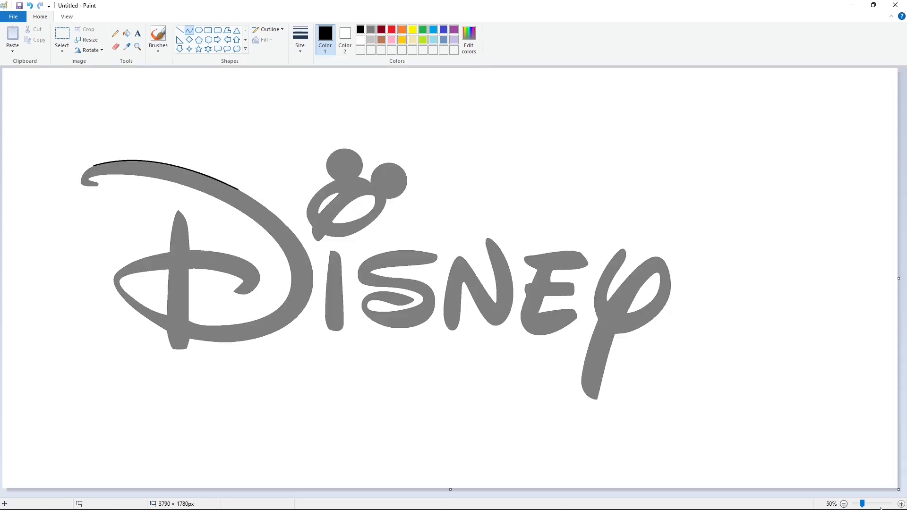
pyautogui.hotkey('ctrl', 'z')
# Try to trace the D's upper edge with a thicker black curve
pyautogui.click(901, 504)
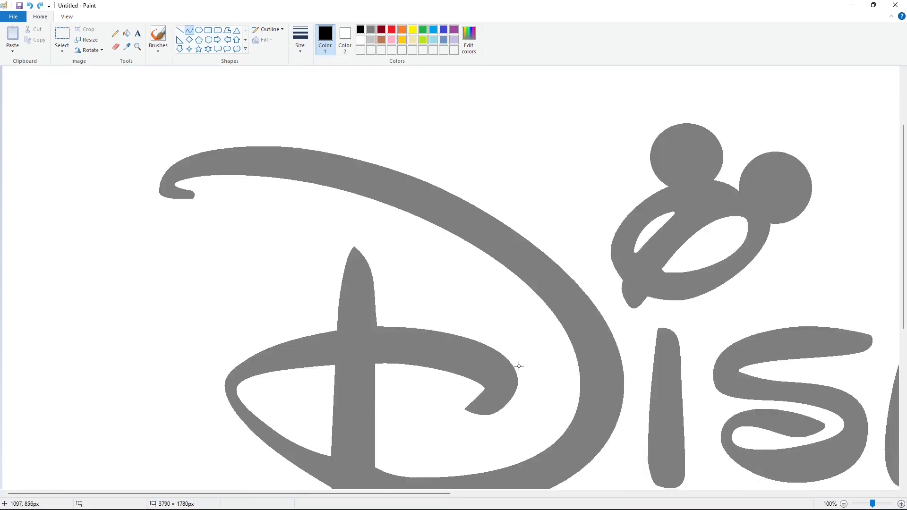
pyautogui.click(299, 45)
pyautogui.click(319, 121)
pyautogui.moveTo(180, 161); pyautogui.dragTo(467, 203)
pyautogui.moveTo(355, 172); pyautogui.dragTo(373, 158)
pyautogui.click(844, 504)
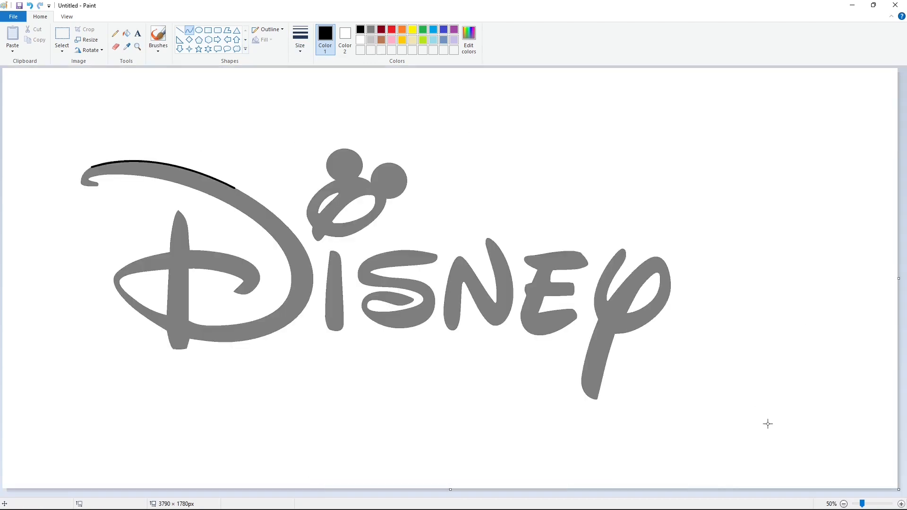
pyautogui.hotkey('ctrl', 'z')
# Trace the upper edge of the D's long sweeping stroke with a thick black curve about 526 px wide
pyautogui.click(900, 504)
pyautogui.click(300, 45)
pyautogui.click(319, 121)
pyautogui.scroll(-2, 207, 155)
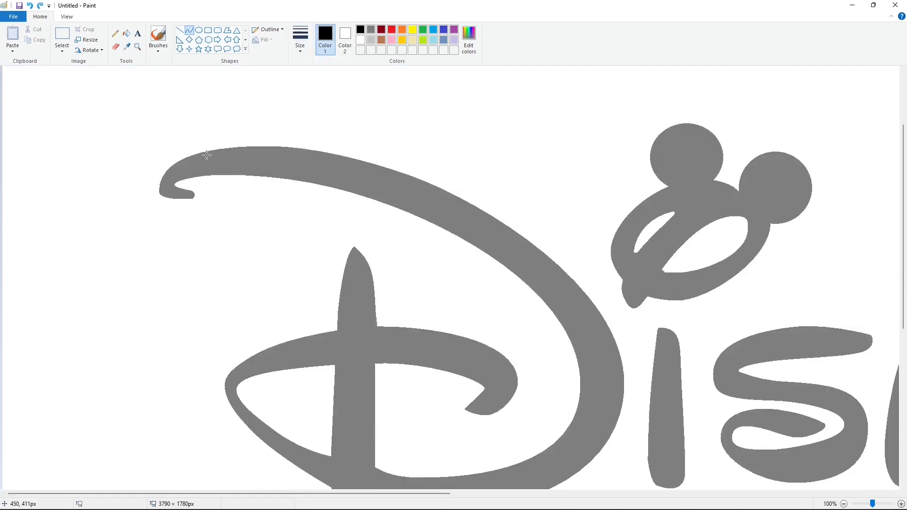
pyautogui.moveTo(176, 162); pyautogui.dragTo(471, 205)
pyautogui.moveTo(324, 183); pyautogui.dragTo(349, 143)
pyautogui.hotkey('ctrl', 'z')
pyautogui.scroll(-2, 185, 204)
pyautogui.moveTo(175, 162)
pyautogui.mouseDown()
pyautogui.moveTo(390, 170)
pyautogui.moveTo(424, 181)
pyautogui.mouseUp()
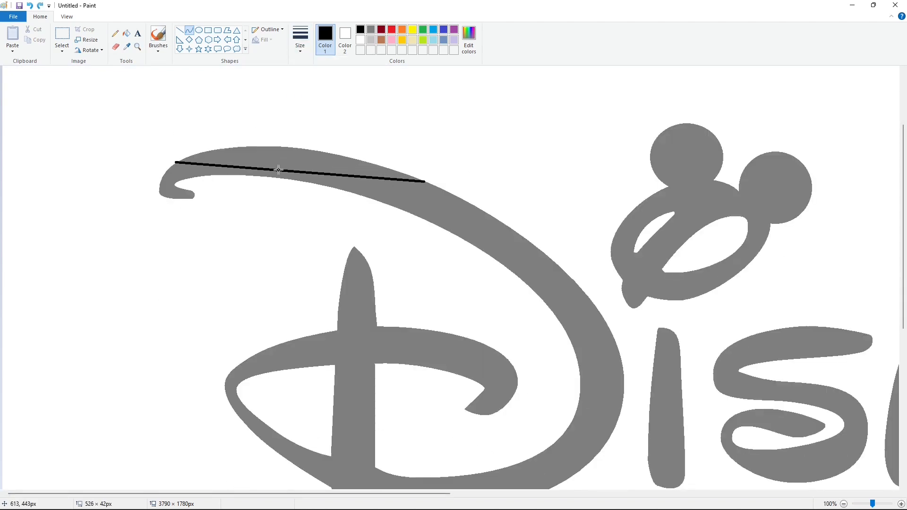
pyautogui.moveTo(277, 170); pyautogui.dragTo(325, 141)
# Continue the black outline with a curve down the outer edge of the D's upper bend
pyautogui.scroll(-2, 425, 157)
pyautogui.scroll(2, 425, 158)
pyautogui.moveTo(424, 181)
pyautogui.mouseDown()
pyautogui.moveTo(572, 293)
pyautogui.moveTo(620, 358)
pyautogui.mouseUp()
pyautogui.moveTo(524, 266); pyautogui.dragTo(534, 232)
pyautogui.moveTo(559, 264); pyautogui.dragTo(599, 287)
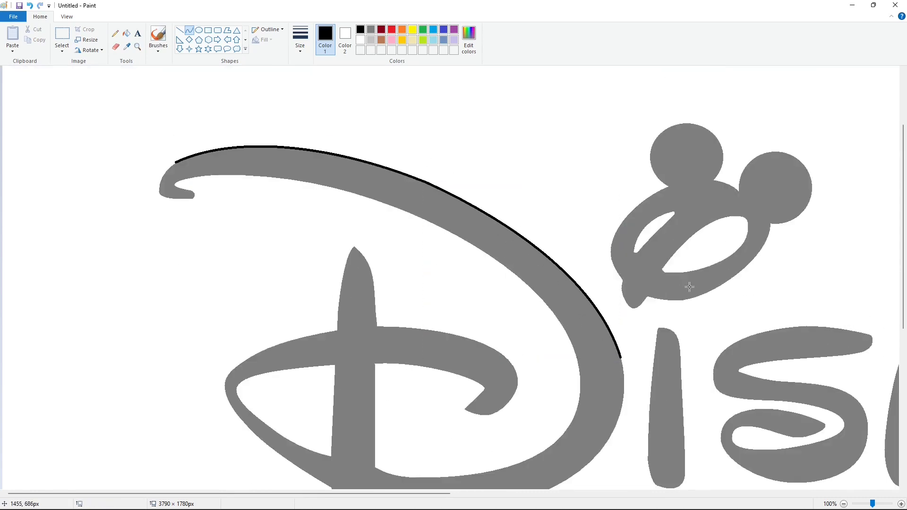
# Try to outline the curled tip at the start of the D's long stroke with black curves
pyautogui.scroll(-3, 672, 290)
pyautogui.scroll(1, 619, 262)
pyautogui.moveTo(176, 162); pyautogui.dragTo(165, 195)
pyautogui.moveTo(167, 178)
pyautogui.mouseDown()
pyautogui.moveTo(162, 170)
pyautogui.moveTo(152, 191)
pyautogui.mouseUp()
pyautogui.moveTo(163, 176); pyautogui.dragTo(165, 171)
pyautogui.click(255, 193)
pyautogui.scroll(1, 236, 198)
pyautogui.scroll(-1, 212, 206)
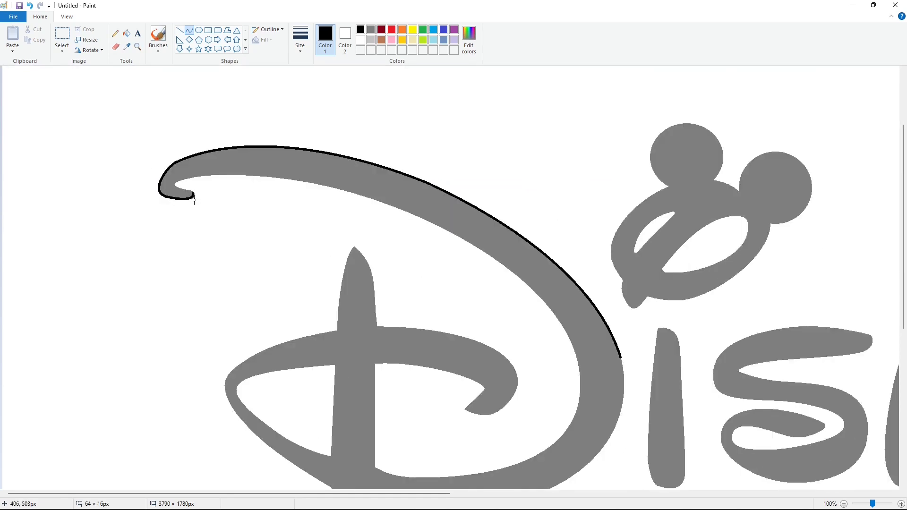
# Try to extend the outline beneath the curled tip, then undo the curves around the tip
pyautogui.scroll(1, 225, 198)
pyautogui.scroll(-1, 225, 198)
pyautogui.moveTo(193, 197); pyautogui.dragTo(314, 200)
pyautogui.click(220, 200)
pyautogui.hotkey('ctrl', 'z')
pyautogui.hotkey('ctrl', 'z')
pyautogui.hotkey('ctrl', 'z')
pyautogui.hotkey('ctrl', 'y')
# Trace the inner edge of the D's upper bend and its outer edge around to the stem's base with black curves
pyautogui.moveTo(411, 213)
pyautogui.mouseDown()
pyautogui.moveTo(544, 317)
pyautogui.moveTo(576, 356)
pyautogui.mouseUp()
pyautogui.click(485, 250)
pyautogui.click(561, 301)
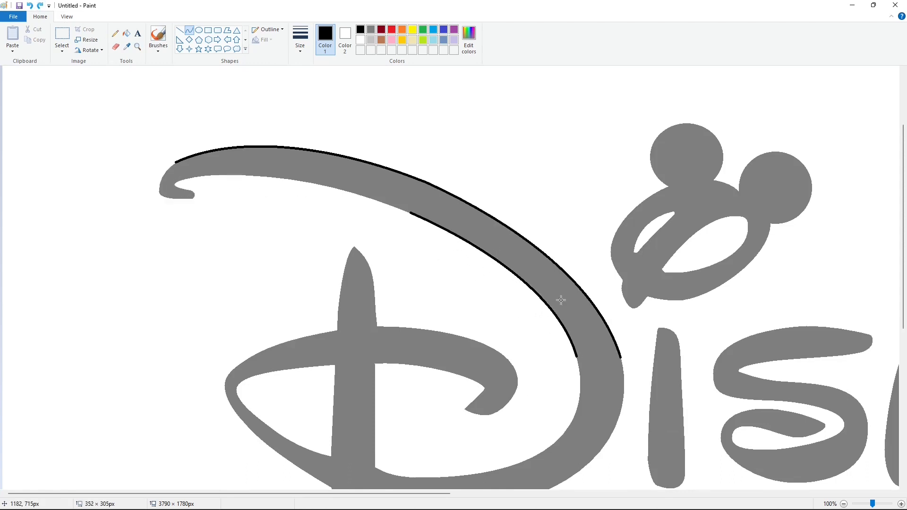
pyautogui.scroll(-2, 705, 397)
pyautogui.moveTo(620, 253); pyautogui.dragTo(376, 399)
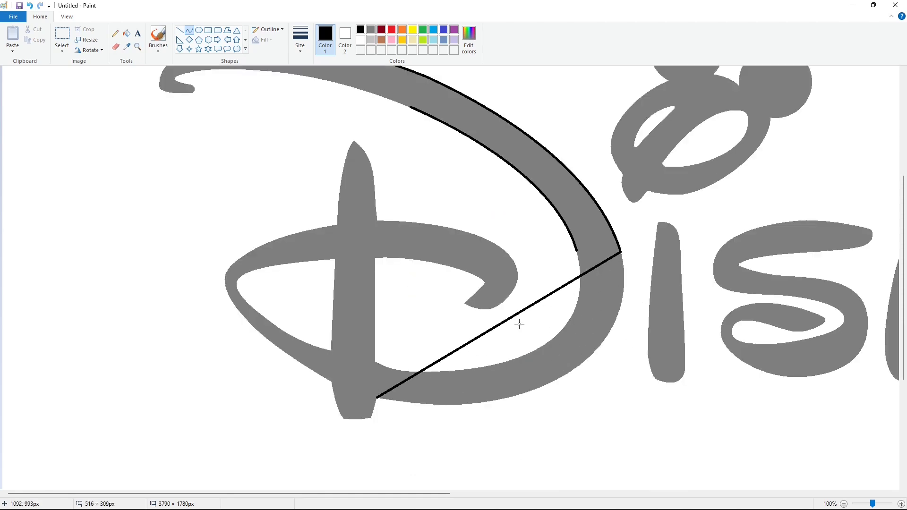
pyautogui.moveTo(518, 324); pyautogui.dragTo(581, 429)
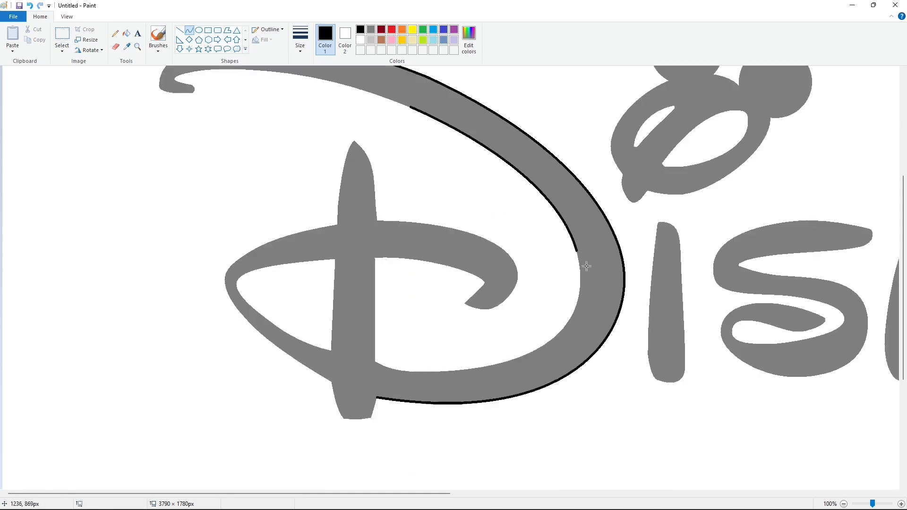
# Try to trace the lower inner edge of the D's bowl with a single black curve reaching the stem
pyautogui.moveTo(575, 250); pyautogui.dragTo(374, 363)
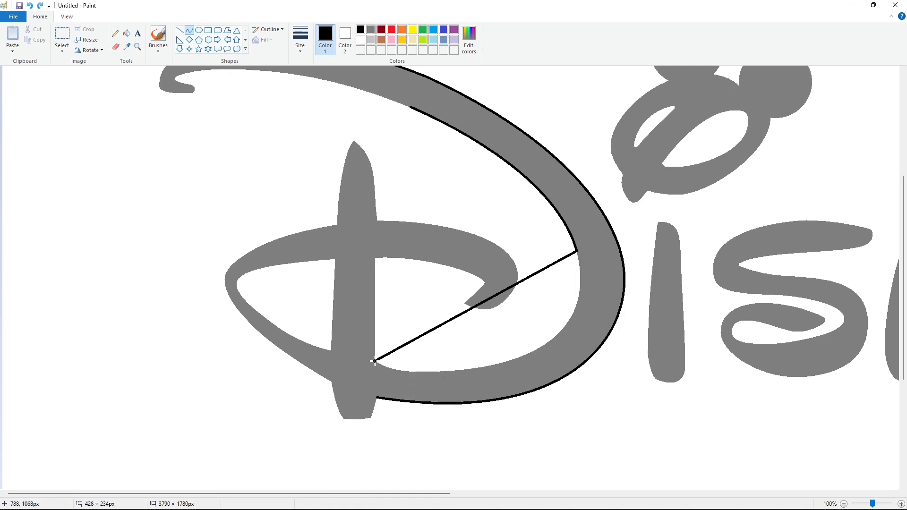
pyautogui.moveTo(563, 317); pyautogui.dragTo(597, 318)
pyautogui.moveTo(530, 381); pyautogui.dragTo(530, 392)
pyautogui.hotkey('ctrl', 'z')
# Trace the lower inner edge of the D's bowl to the stem with two connected black curves
pyautogui.moveTo(577, 251); pyautogui.dragTo(444, 371)
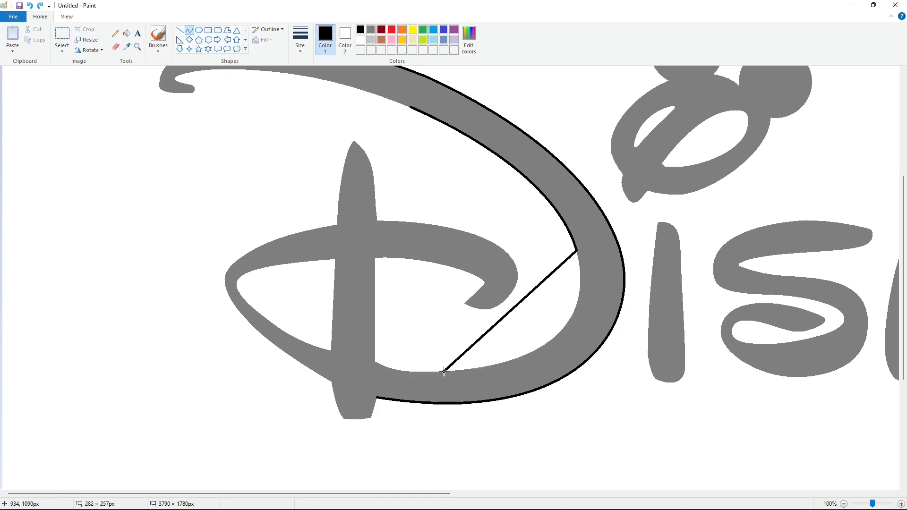
pyautogui.moveTo(567, 312); pyautogui.dragTo(590, 307)
pyautogui.moveTo(543, 367)
pyautogui.mouseDown()
pyautogui.moveTo(539, 374)
pyautogui.moveTo(561, 367)
pyautogui.mouseUp()
pyautogui.moveTo(442, 370)
pyautogui.mouseDown()
pyautogui.moveTo(376, 363)
pyautogui.moveTo(396, 372)
pyautogui.mouseUp()
pyautogui.click(394, 373)
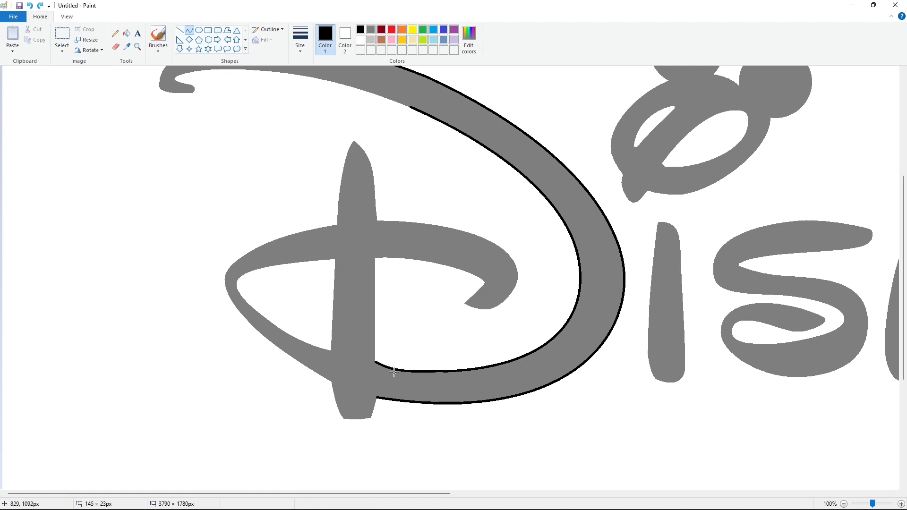
pyautogui.click(495, 336)
# Draw a straight black line down the stem's right edge inside the bowl and a curve around the stem's bottom end
pyautogui.moveTo(375, 257); pyautogui.dragTo(433, 350)
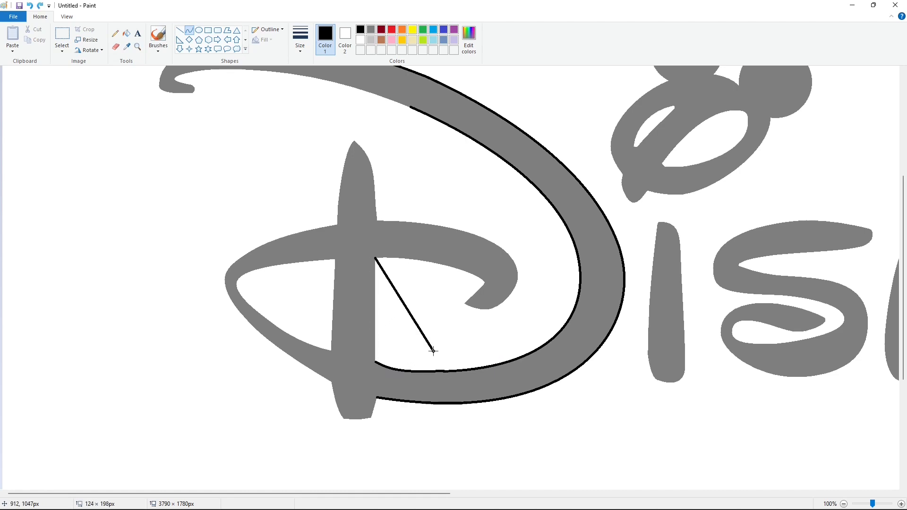
pyautogui.hotkey('ctrl', 'z')
pyautogui.click(180, 30)
pyautogui.moveTo(376, 257); pyautogui.dragTo(379, 362)
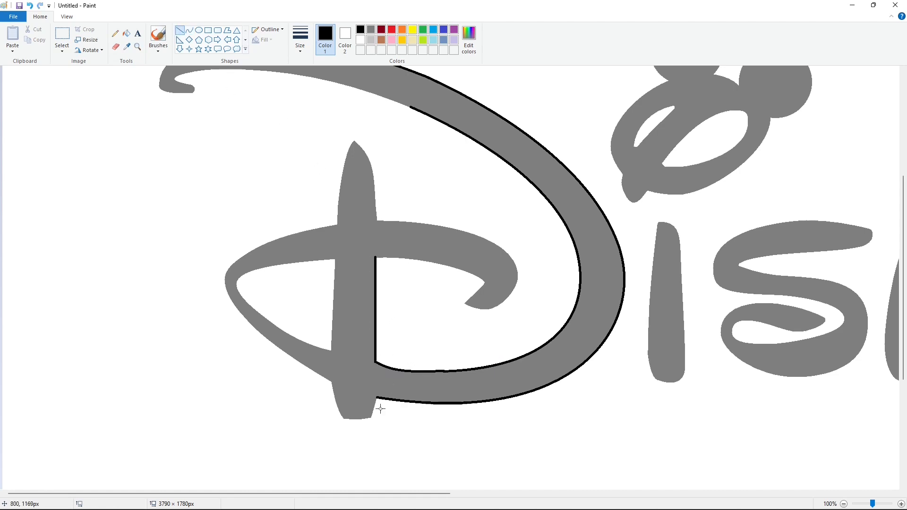
pyautogui.click(189, 30)
pyautogui.moveTo(362, 410); pyautogui.dragTo(360, 430)
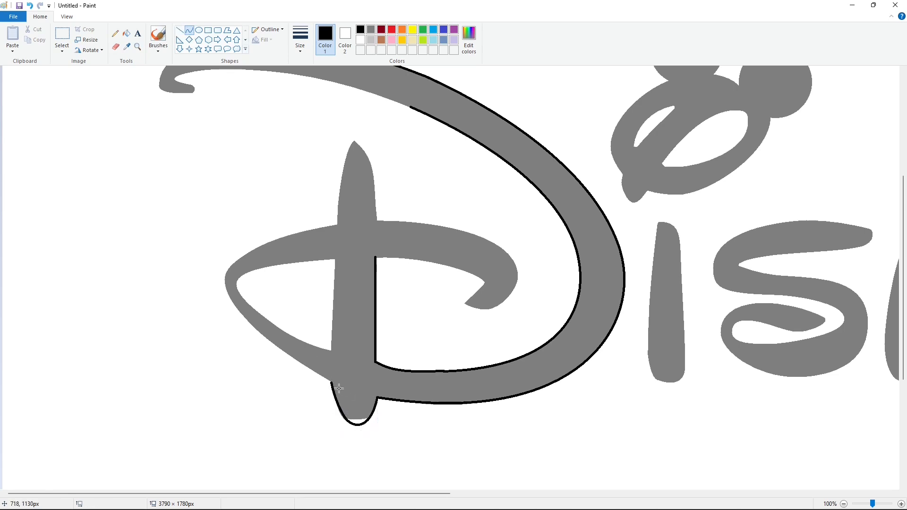
# Trace the outer edge of the D's left loop with a black curve from the stem's base to the crossbar's top
pyautogui.moveTo(339, 389)
pyautogui.mouseDown()
pyautogui.moveTo(270, 320)
pyautogui.moveTo(337, 224)
pyautogui.mouseUp()
pyautogui.moveTo(335, 302)
pyautogui.mouseDown()
pyautogui.moveTo(185, 300)
pyautogui.moveTo(205, 248)
pyautogui.mouseUp()
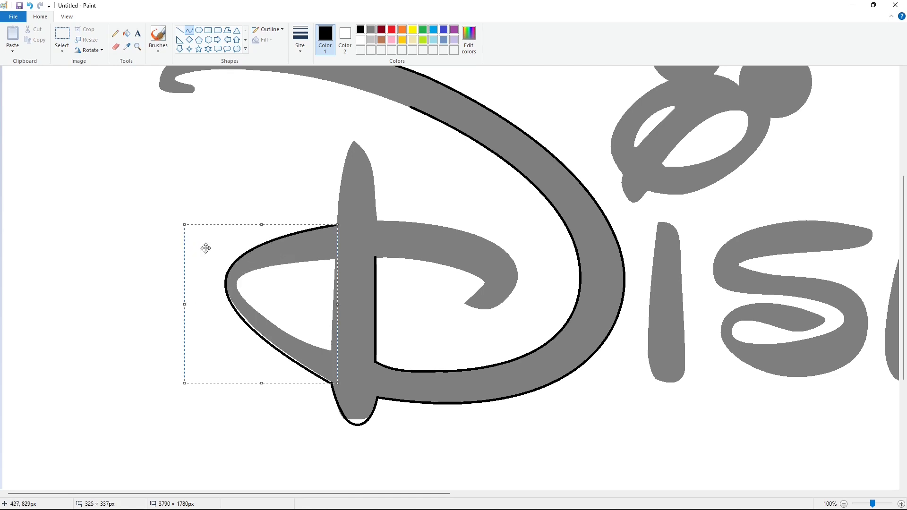
pyautogui.hotkey('ctrl', 'z')
pyautogui.moveTo(331, 382); pyautogui.dragTo(337, 224)
pyautogui.moveTo(334, 302); pyautogui.dragTo(197, 252)
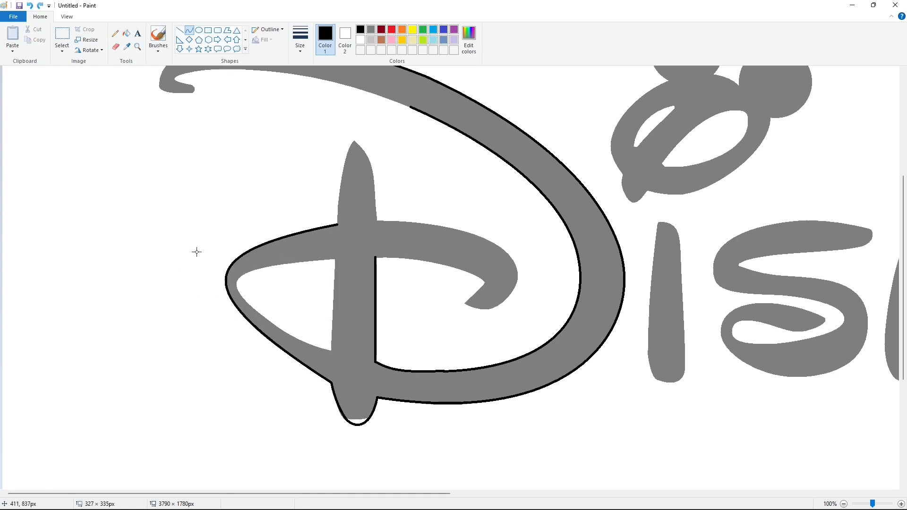
# Try to trace the whole inner edge of the D's left loop with a single black curve
pyautogui.moveTo(331, 351); pyautogui.dragTo(335, 259)
pyautogui.moveTo(333, 307)
pyautogui.mouseDown()
pyautogui.moveTo(241, 287)
pyautogui.moveTo(191, 308)
pyautogui.mouseUp()
pyautogui.moveTo(191, 308); pyautogui.dragTo(217, 258)
pyautogui.hotkey('ctrl', 'z')
pyautogui.moveTo(330, 350); pyautogui.dragTo(335, 259)
pyautogui.moveTo(333, 306); pyautogui.dragTo(200, 295)
pyautogui.moveTo(206, 284); pyautogui.dragTo(217, 265)
pyautogui.hotkey('ctrl', 'z')
# Outline the left loop's inner opening with two black curves and a straight line along the stem's left edge
pyautogui.moveTo(330, 350); pyautogui.dragTo(236, 286)
pyautogui.moveTo(282, 317); pyautogui.dragTo(251, 315)
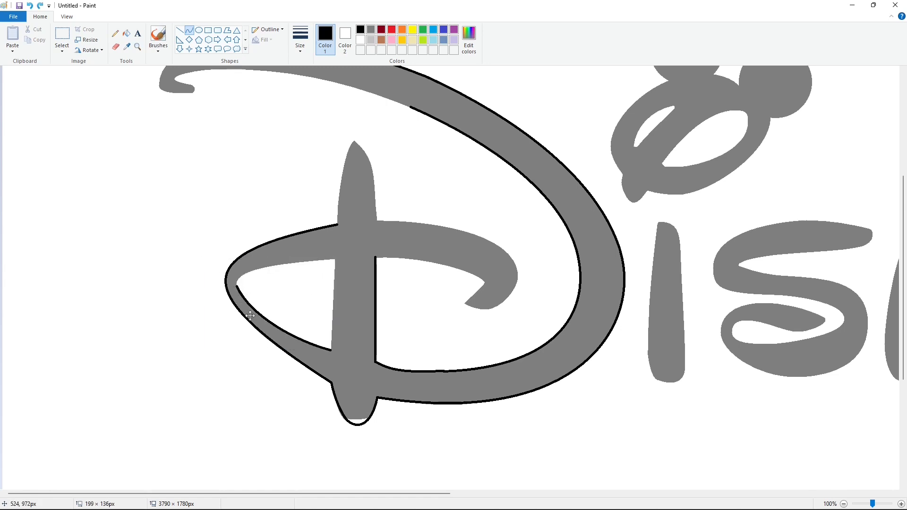
pyautogui.moveTo(237, 284)
pyautogui.mouseDown()
pyautogui.moveTo(334, 260)
pyautogui.moveTo(253, 265)
pyautogui.mouseUp()
pyautogui.click(253, 265)
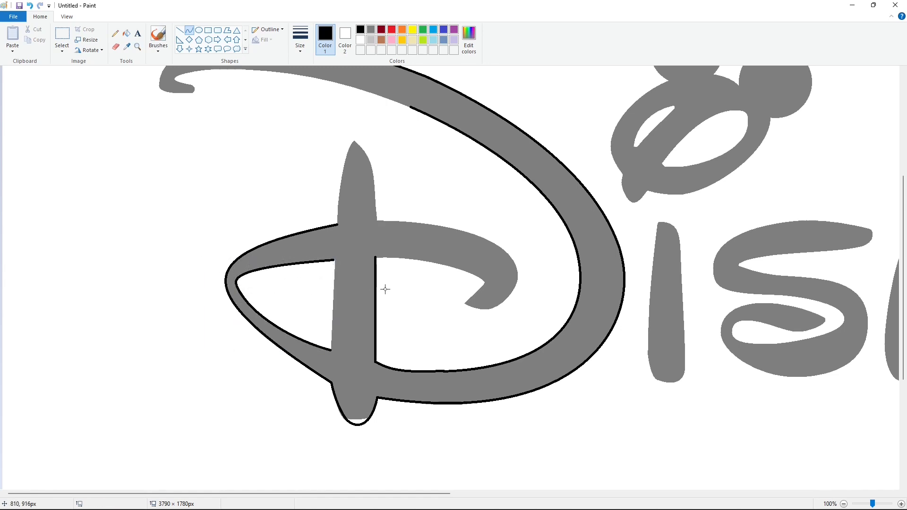
pyautogui.click(179, 30)
pyautogui.moveTo(334, 260); pyautogui.dragTo(331, 349)
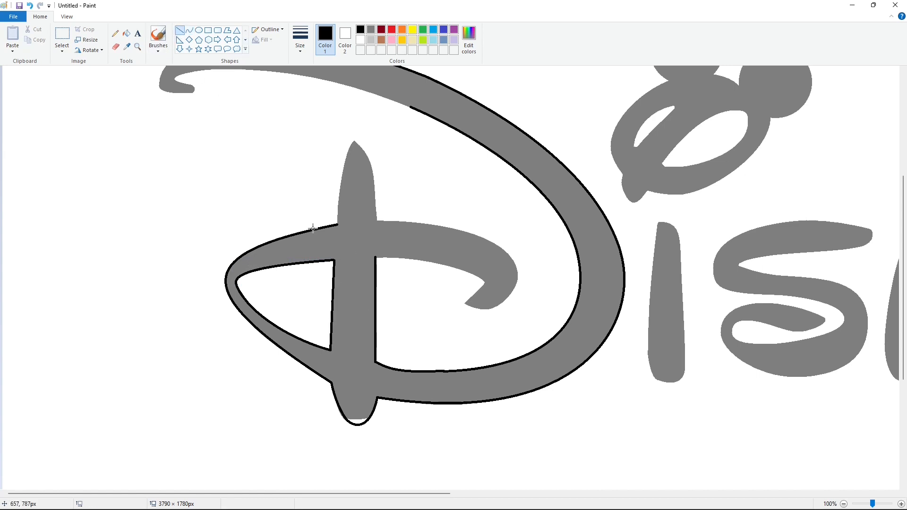
# Trace the left and right edges of the D stem's upper part with black curves
pyautogui.click(189, 30)
pyautogui.moveTo(339, 185); pyautogui.dragTo(365, 155)
pyautogui.moveTo(370, 184); pyautogui.dragTo(377, 184)
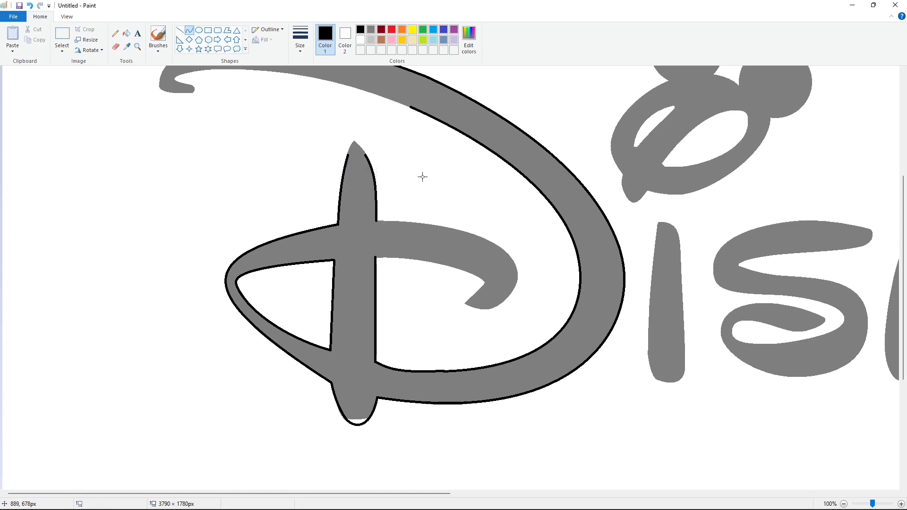
# Trace the upper edge and rounded outer end of the D's right hook with black curves
pyautogui.moveTo(377, 220); pyautogui.dragTo(518, 275)
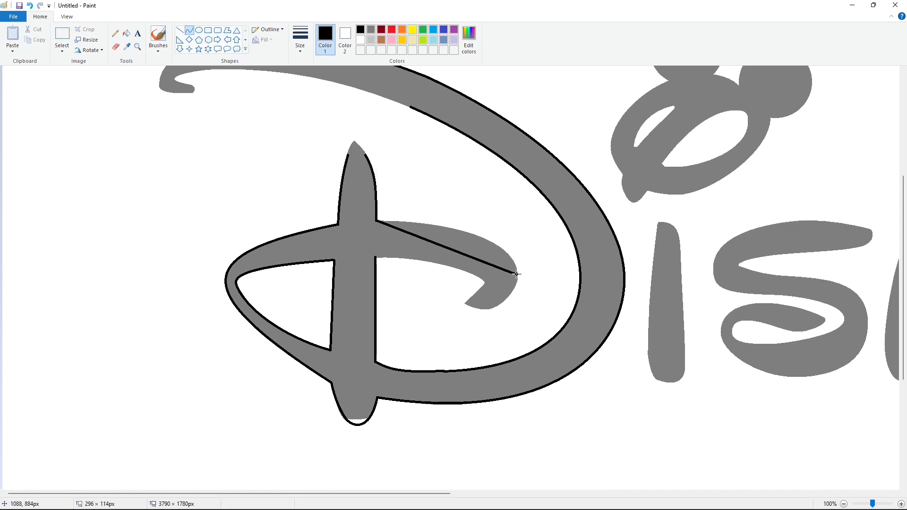
pyautogui.moveTo(449, 248)
pyautogui.mouseDown()
pyautogui.moveTo(452, 227)
pyautogui.moveTo(511, 239)
pyautogui.mouseUp()
pyautogui.moveTo(518, 277)
pyautogui.mouseDown()
pyautogui.moveTo(464, 303)
pyautogui.moveTo(491, 321)
pyautogui.mouseUp()
pyautogui.click(515, 298)
# Trace the underside of the D's right hook and close its inner tip with black curves
pyautogui.moveTo(375, 257); pyautogui.dragTo(485, 282)
pyautogui.click(455, 261)
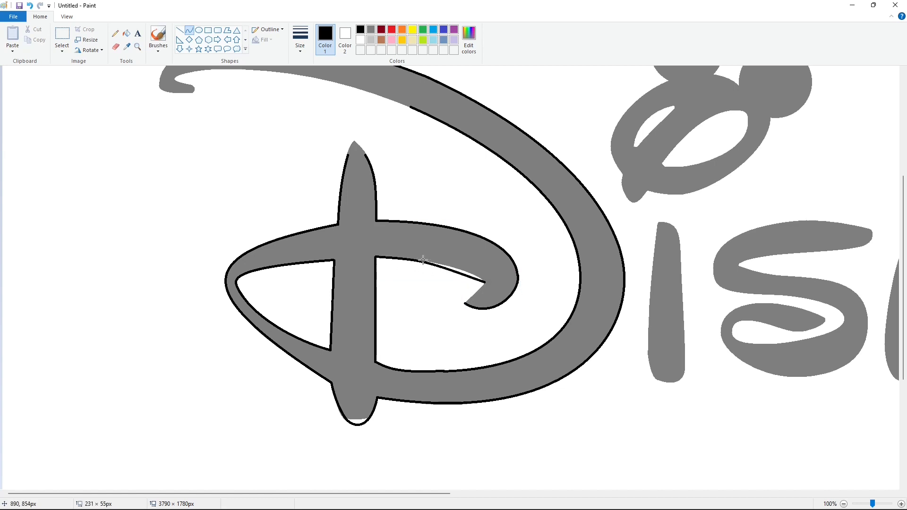
pyautogui.click(474, 268)
pyautogui.click(476, 296)
pyautogui.click(477, 296)
pyautogui.click(527, 290)
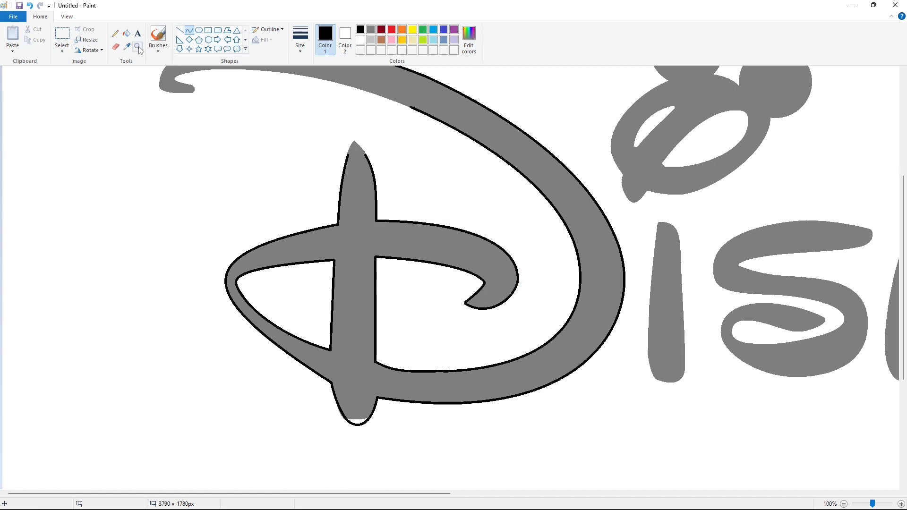
# Fill the white gap inside the outline at the bottom of the D's stem with dark gray
pyautogui.click(126, 33)
pyautogui.click(369, 30)
# Trace the I's left and right sides and its rounded bottom with black curves
pyautogui.moveTo(376, 494); pyautogui.dragTo(513, 494)
pyautogui.click(189, 29)
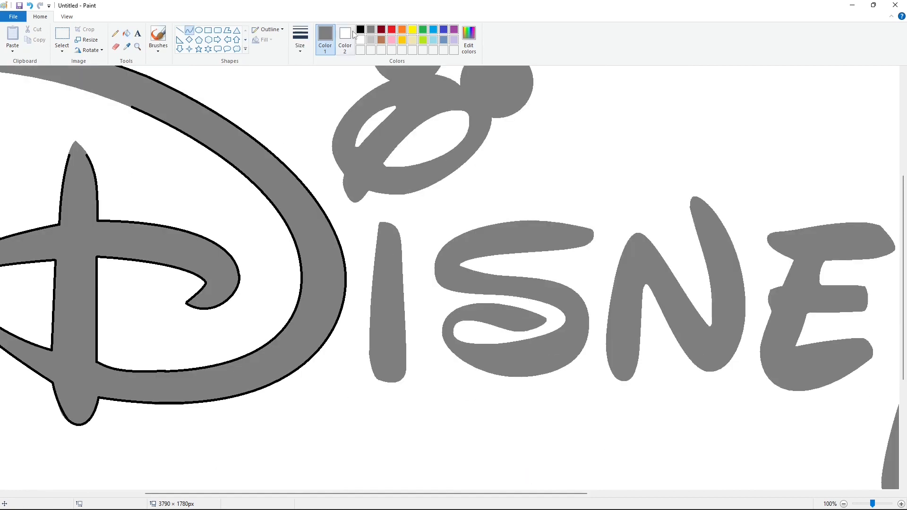
pyautogui.click(360, 29)
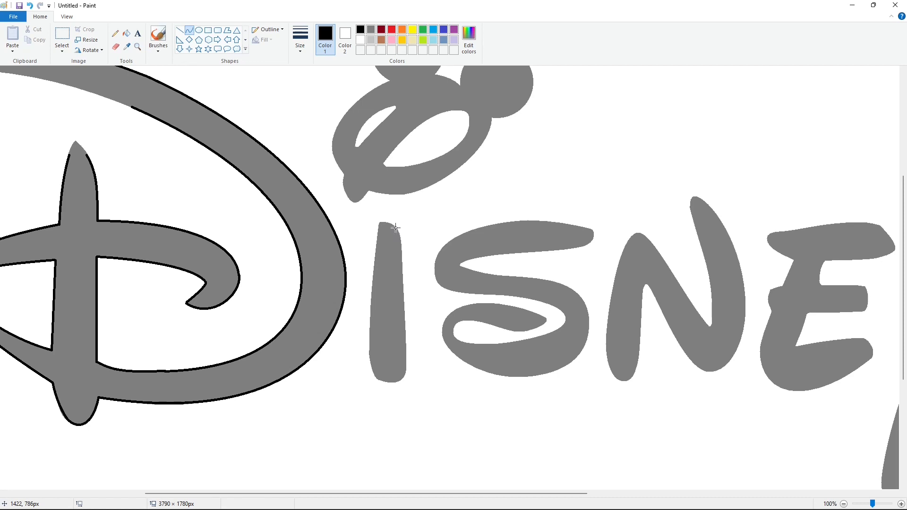
pyautogui.moveTo(395, 233)
pyautogui.mouseDown()
pyautogui.moveTo(405, 371)
pyautogui.moveTo(407, 317)
pyautogui.mouseUp()
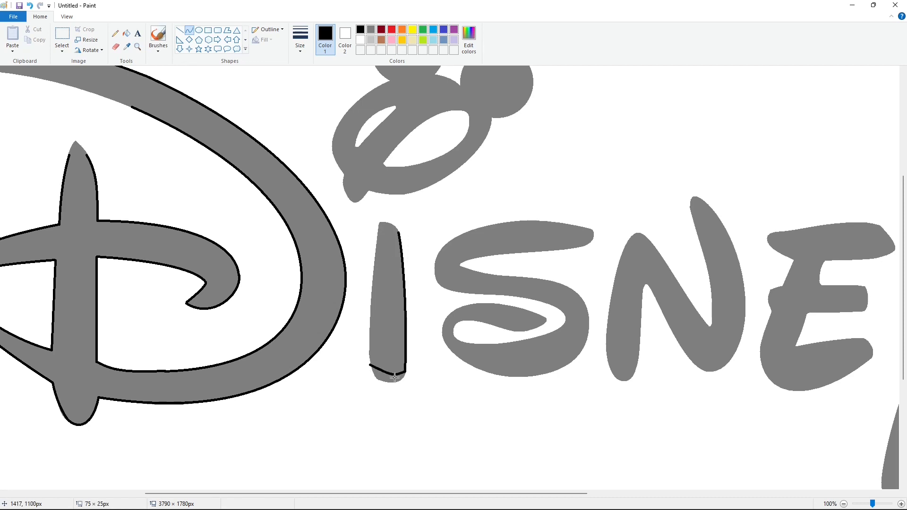
pyautogui.click(374, 389)
pyautogui.moveTo(394, 378)
pyautogui.mouseDown()
pyautogui.moveTo(401, 386)
pyautogui.moveTo(378, 227)
pyautogui.mouseUp()
pyautogui.moveTo(368, 329); pyautogui.dragTo(365, 332)
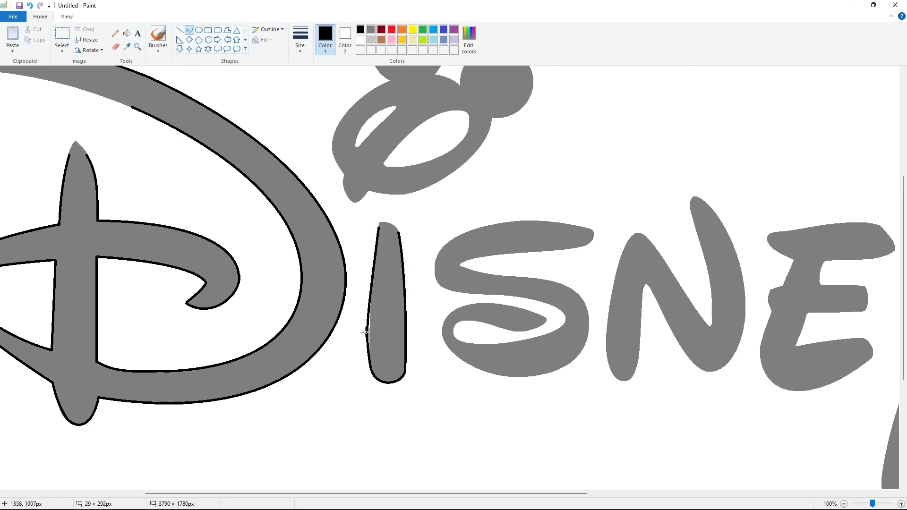
pyautogui.moveTo(369, 270); pyautogui.dragTo(375, 272)
pyautogui.scroll(2, 477, 318)
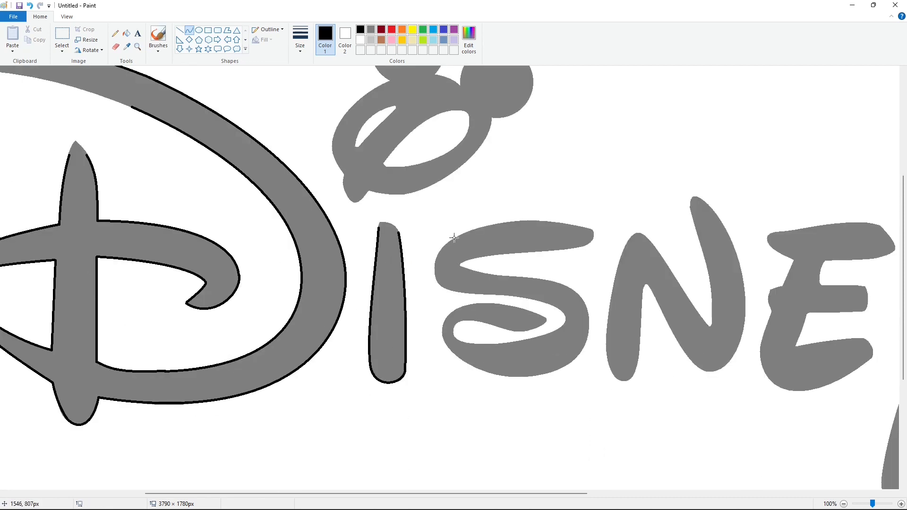
# Trace the S's upper-left bend, the underside of its middle stroke and the inner edges of its lower curl in black
pyautogui.moveTo(454, 238)
pyautogui.mouseDown()
pyautogui.moveTo(450, 289)
pyautogui.moveTo(429, 287)
pyautogui.moveTo(552, 306)
pyautogui.mouseUp()
pyautogui.click(521, 296)
pyautogui.moveTo(485, 296)
pyautogui.mouseDown()
pyautogui.moveTo(505, 294)
pyautogui.moveTo(474, 344)
pyautogui.mouseUp()
pyautogui.click(564, 292)
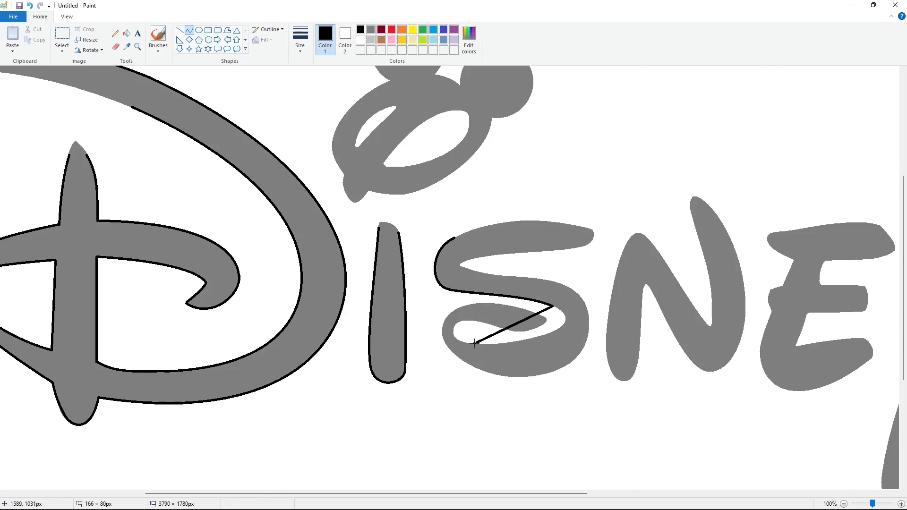
pyautogui.moveTo(534, 320)
pyautogui.mouseDown()
pyautogui.moveTo(578, 323)
pyautogui.moveTo(571, 339)
pyautogui.mouseUp()
pyautogui.click(609, 340)
pyautogui.moveTo(474, 344)
pyautogui.mouseDown()
pyautogui.moveTo(457, 324)
pyautogui.moveTo(446, 337)
pyautogui.moveTo(471, 319)
pyautogui.moveTo(545, 320)
pyautogui.moveTo(532, 332)
pyautogui.moveTo(473, 303)
pyautogui.moveTo(508, 296)
pyautogui.moveTo(511, 304)
pyautogui.moveTo(453, 352)
pyautogui.moveTo(433, 332)
pyautogui.mouseUp()
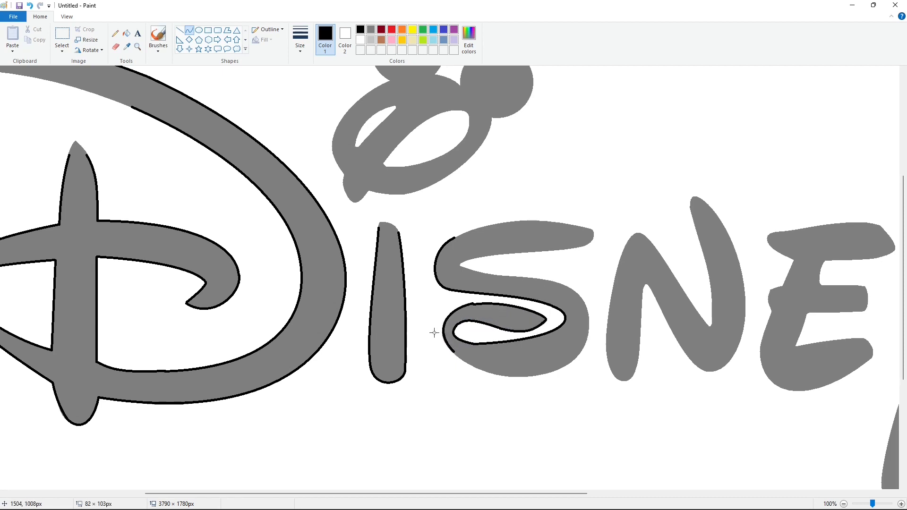
pyautogui.click(442, 338)
pyautogui.hotkey('ctrl', 'z')
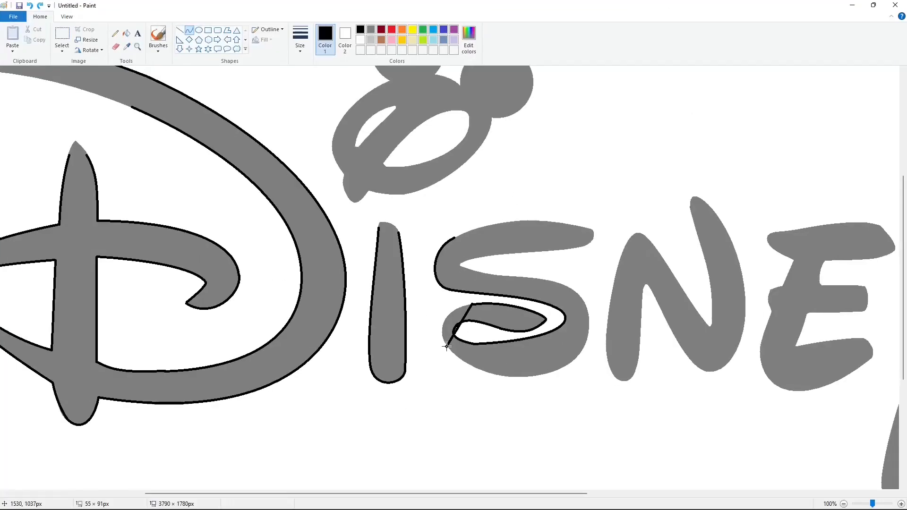
pyautogui.moveTo(457, 326)
pyautogui.mouseDown()
pyautogui.moveTo(433, 324)
pyautogui.moveTo(563, 366)
pyautogui.mouseUp()
pyautogui.click(433, 324)
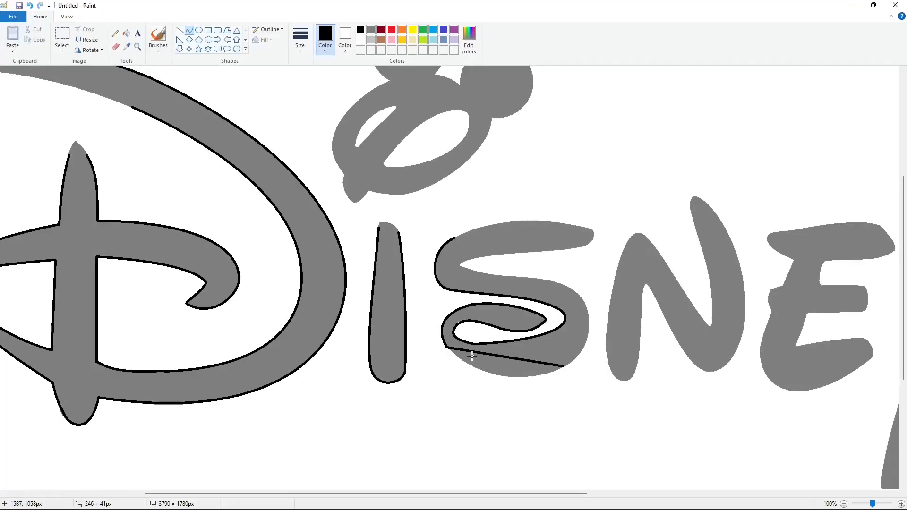
pyautogui.moveTo(472, 355); pyautogui.dragTo(512, 388)
pyautogui.hotkey('ctrl', 'z')
pyautogui.hotkey('ctrl', 'z')
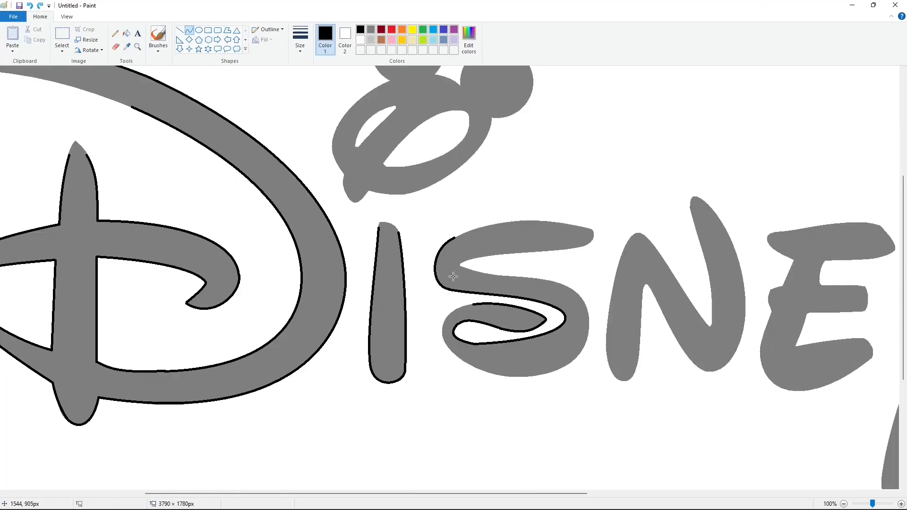
# Trace the S's lower-left bend, rounded bottom and right bend with black curves
pyautogui.moveTo(452, 331); pyautogui.dragTo(561, 367)
pyautogui.click(431, 320)
pyautogui.moveTo(495, 356); pyautogui.dragTo(577, 295)
pyautogui.moveTo(572, 325); pyautogui.dragTo(597, 324)
pyautogui.click(598, 325)
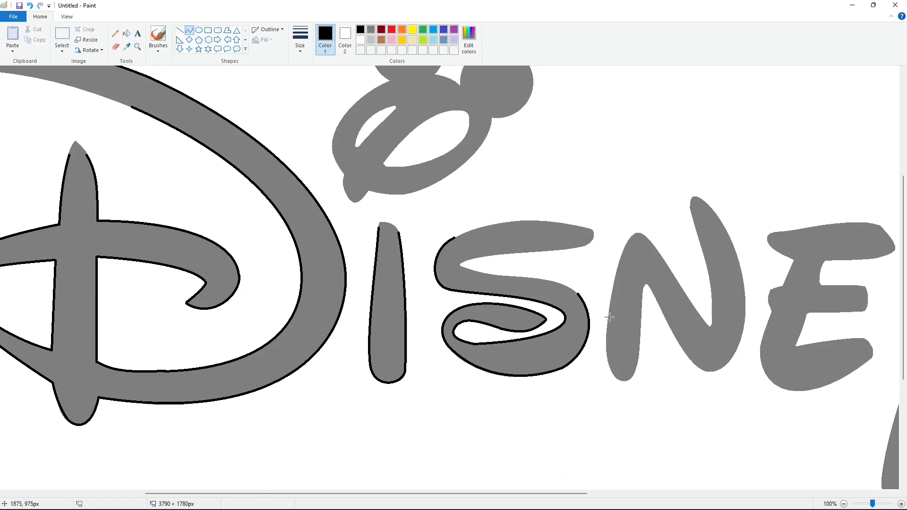
# Redraw the S's right bend and trace the middle stroke's upper edge and the upper arm's underside and tip in black
pyautogui.hotkey('ctrl', 'z')
pyautogui.moveTo(561, 368)
pyautogui.mouseDown()
pyautogui.moveTo(568, 286)
pyautogui.moveTo(595, 345)
pyautogui.moveTo(594, 295)
pyautogui.moveTo(461, 268)
pyautogui.mouseUp()
pyautogui.moveTo(545, 282)
pyautogui.mouseDown()
pyautogui.moveTo(503, 281)
pyautogui.moveTo(462, 261)
pyautogui.moveTo(592, 234)
pyautogui.moveTo(592, 247)
pyautogui.mouseUp()
pyautogui.click(462, 261)
pyautogui.click(542, 267)
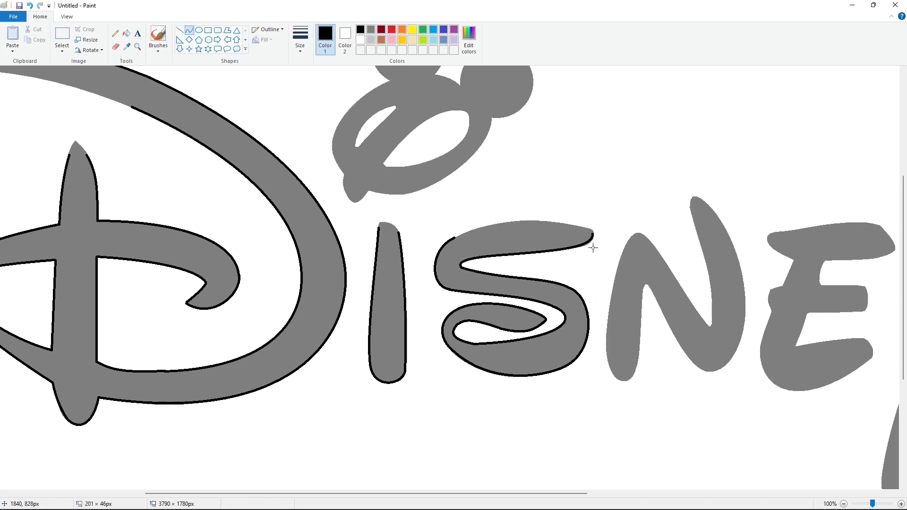
pyautogui.click(593, 247)
# Trace both sides and the rounded bottom of the N's left leg with black curves
pyautogui.moveTo(532, 493); pyautogui.dragTo(640, 493)
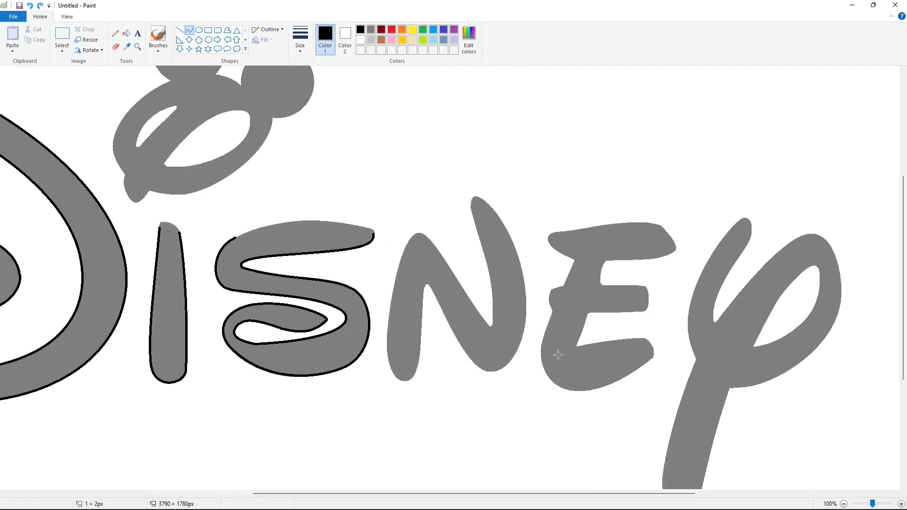
pyautogui.moveTo(409, 240); pyautogui.dragTo(396, 378)
pyautogui.moveTo(394, 330)
pyautogui.mouseDown()
pyautogui.moveTo(377, 348)
pyautogui.moveTo(420, 348)
pyautogui.mouseUp()
pyautogui.moveTo(409, 363)
pyautogui.mouseDown()
pyautogui.moveTo(404, 383)
pyautogui.moveTo(417, 381)
pyautogui.mouseUp()
pyautogui.click(465, 376)
pyautogui.moveTo(420, 348)
pyautogui.mouseDown()
pyautogui.moveTo(427, 286)
pyautogui.moveTo(419, 301)
pyautogui.mouseUp()
# Trace both edges of the N's diagonal and of its right stroke with black curves
pyautogui.moveTo(454, 334)
pyautogui.mouseDown()
pyautogui.moveTo(474, 364)
pyautogui.moveTo(518, 344)
pyautogui.moveTo(491, 376)
pyautogui.moveTo(510, 370)
pyautogui.moveTo(499, 217)
pyautogui.mouseUp()
pyautogui.moveTo(511, 288); pyautogui.dragTo(527, 307)
pyautogui.moveTo(525, 272); pyautogui.dragTo(527, 265)
pyautogui.click(578, 281)
pyautogui.moveTo(457, 277)
pyautogui.mouseDown()
pyautogui.moveTo(486, 323)
pyautogui.moveTo(473, 217)
pyautogui.mouseUp()
pyautogui.moveTo(488, 285); pyautogui.dragTo(491, 283)
pyautogui.click(486, 253)
pyautogui.click(534, 395)
# Trace the E's left edge from the upper tip around the middle bump to the rounded bottom in black
pyautogui.moveTo(513, 494); pyautogui.dragTo(575, 494)
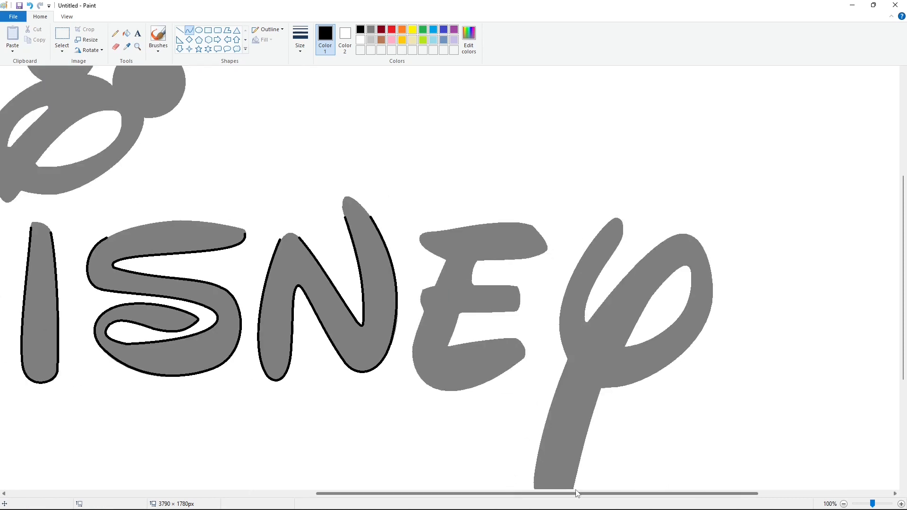
pyautogui.click(430, 253)
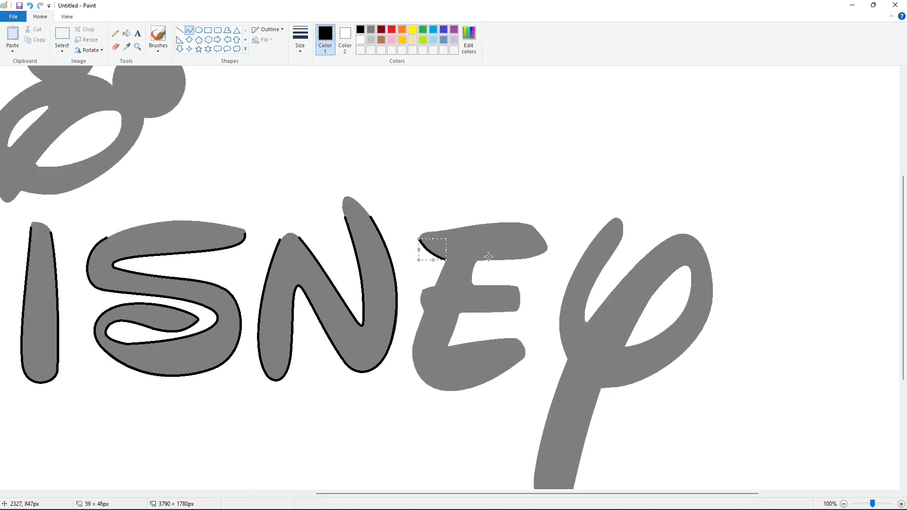
pyautogui.click(179, 30)
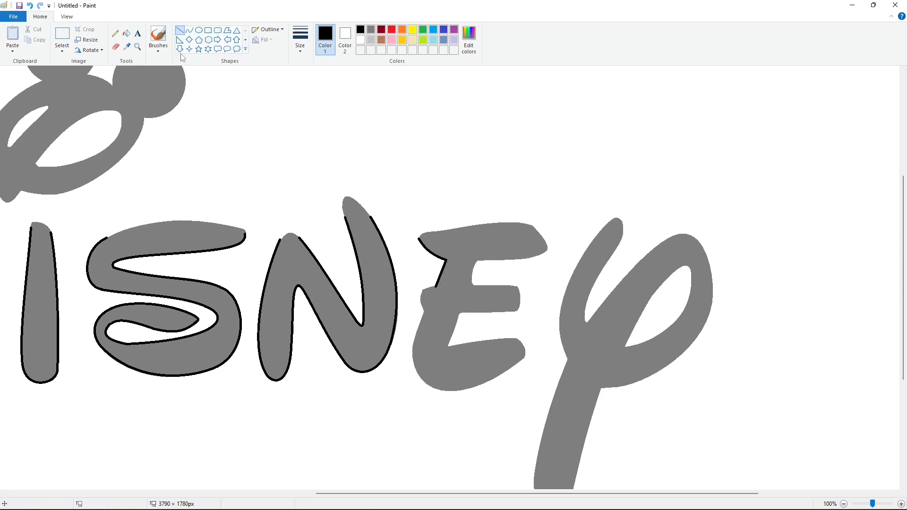
pyautogui.click(189, 30)
pyautogui.click(412, 349)
pyautogui.moveTo(424, 310)
pyautogui.mouseDown()
pyautogui.moveTo(433, 388)
pyautogui.moveTo(524, 356)
pyautogui.moveTo(444, 347)
pyautogui.mouseUp()
pyautogui.click(408, 373)
pyautogui.click(457, 394)
pyautogui.click(489, 386)
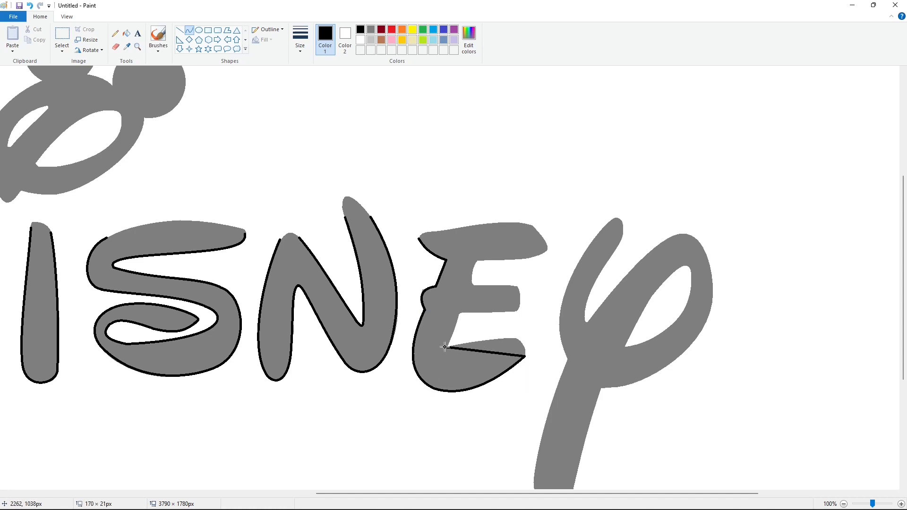
# Outline the E's lower arm, the inner edge of its stem and the middle arm's underside in black
pyautogui.click(533, 342)
pyautogui.click(509, 330)
pyautogui.click(562, 341)
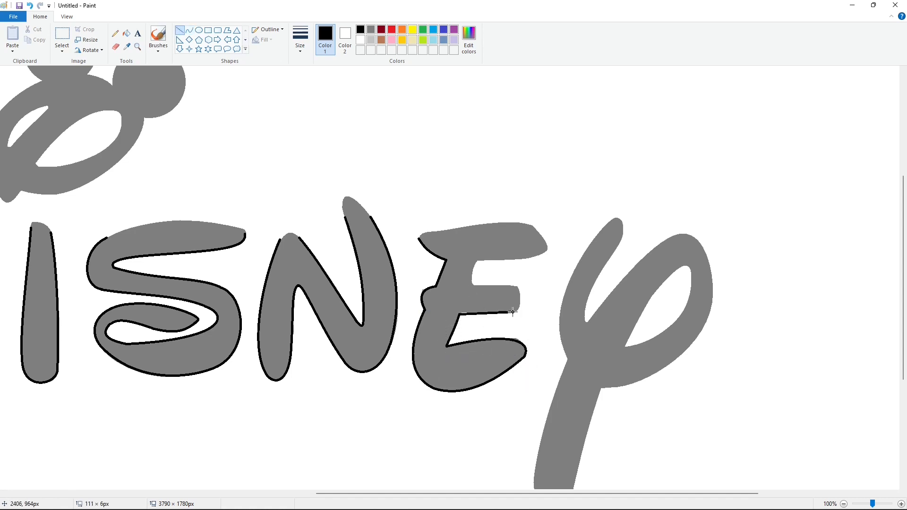
pyautogui.moveTo(512, 312); pyautogui.dragTo(516, 312)
# Trace the E's middle arm end and upper edge, the upper stem gap and the top arm's underside in black
pyautogui.click(188, 30)
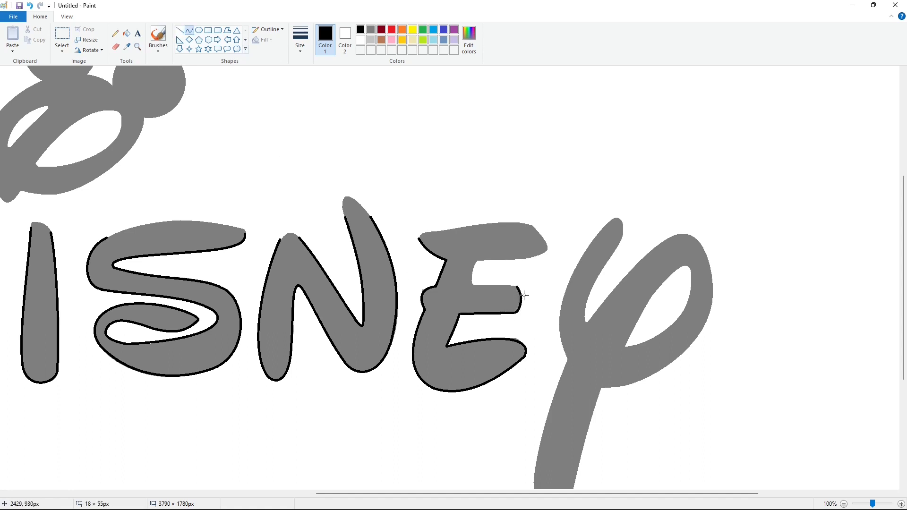
pyautogui.doubleClick(471, 274)
pyautogui.moveTo(478, 262); pyautogui.dragTo(547, 249)
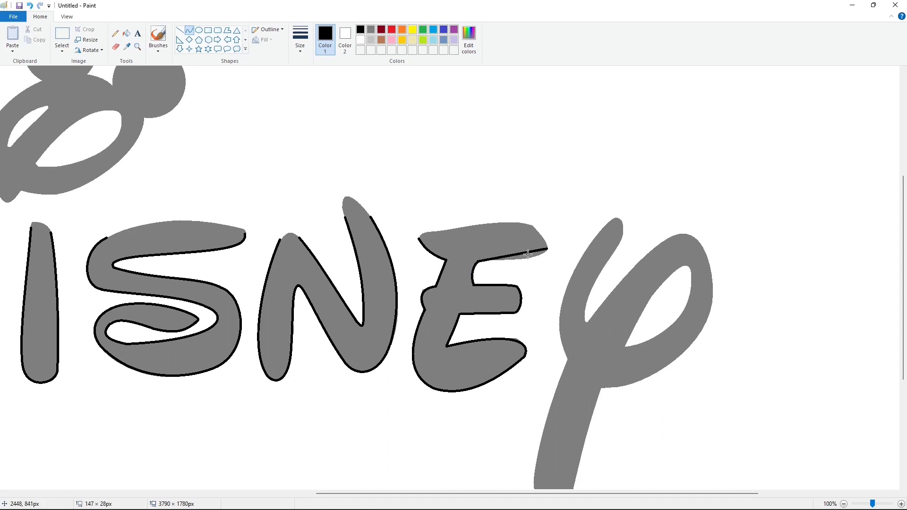
pyautogui.doubleClick(534, 260)
pyautogui.click(591, 282)
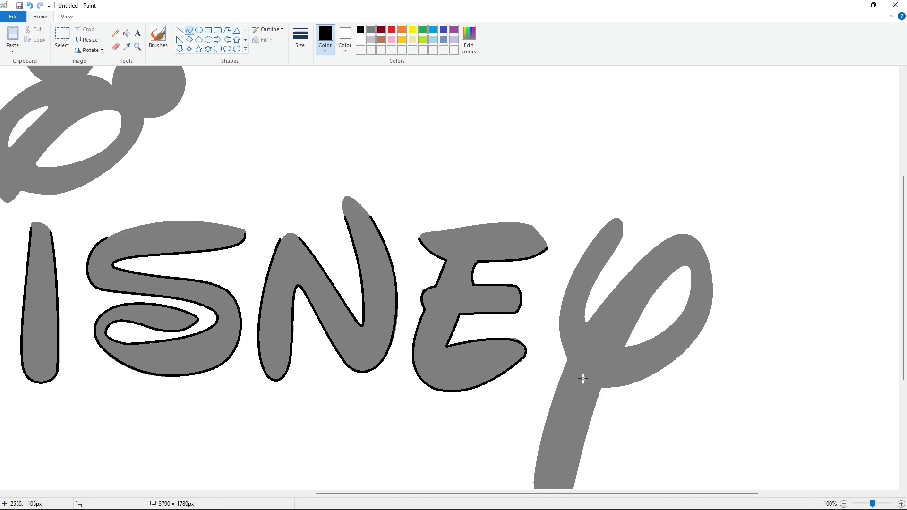
# Trace the left edge of the Y's fork and both sides of its tail with black curves
pyautogui.scroll(-3, 583, 379)
pyautogui.hscroll(3, 508, 129)
pyautogui.moveTo(508, 130); pyautogui.dragTo(479, 254)
pyautogui.moveTo(486, 208); pyautogui.dragTo(456, 217)
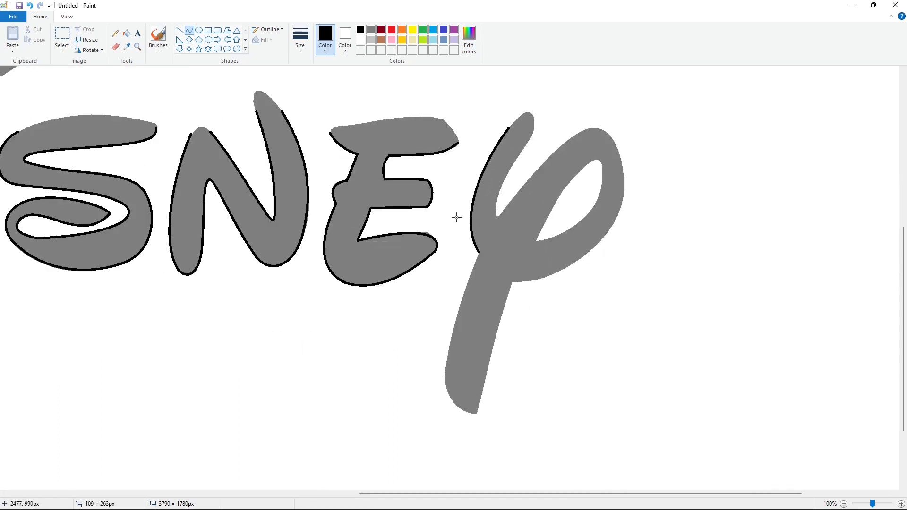
pyautogui.click(457, 218)
pyautogui.moveTo(479, 253); pyautogui.dragTo(476, 415)
pyautogui.moveTo(474, 330)
pyautogui.mouseDown()
pyautogui.moveTo(449, 344)
pyautogui.moveTo(432, 407)
pyautogui.moveTo(511, 281)
pyautogui.mouseUp()
pyautogui.moveTo(488, 392); pyautogui.dragTo(482, 364)
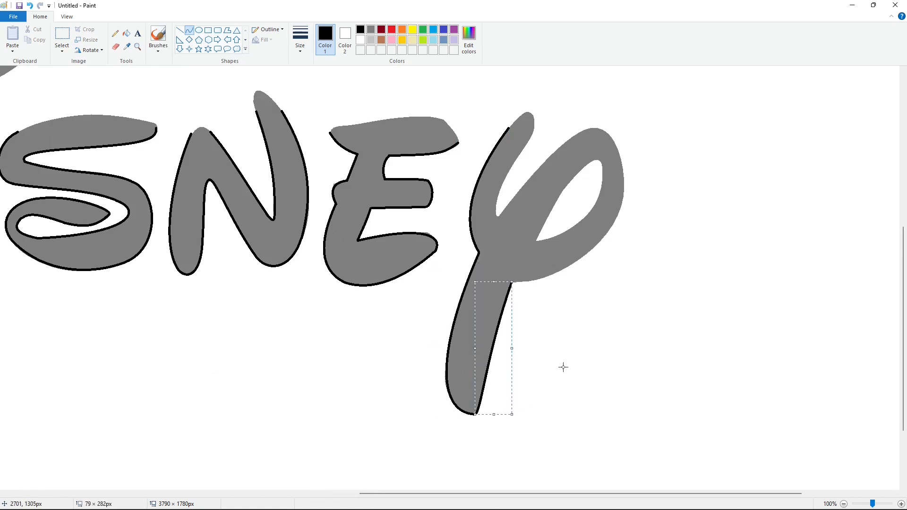
pyautogui.click(562, 367)
# Trace the lower and right outer edges of the Y's loop with black curves
pyautogui.moveTo(512, 282)
pyautogui.mouseDown()
pyautogui.moveTo(581, 239)
pyautogui.moveTo(613, 146)
pyautogui.moveTo(619, 212)
pyautogui.mouseUp()
pyautogui.moveTo(567, 250); pyautogui.dragTo(560, 280)
pyautogui.click(600, 253)
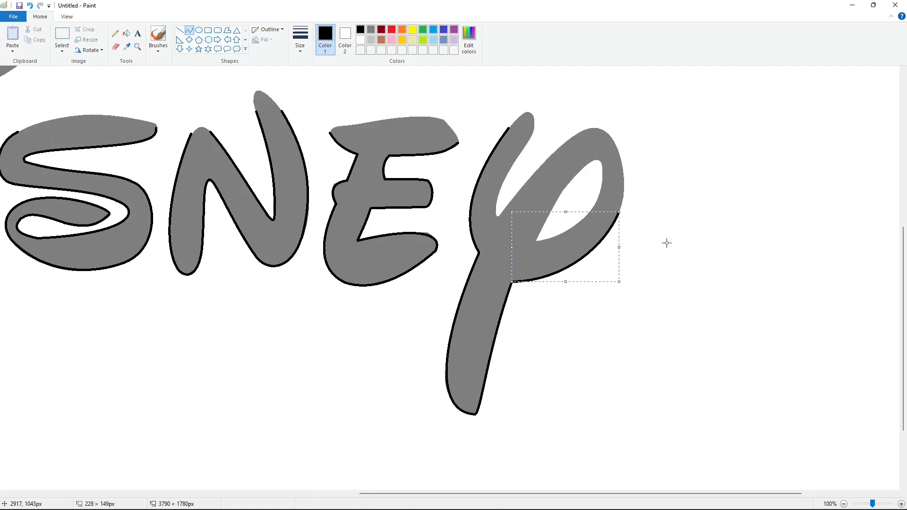
pyautogui.click(666, 243)
pyautogui.moveTo(619, 212)
pyautogui.mouseDown()
pyautogui.moveTo(603, 131)
pyautogui.moveTo(627, 148)
pyautogui.mouseUp()
pyautogui.click(627, 182)
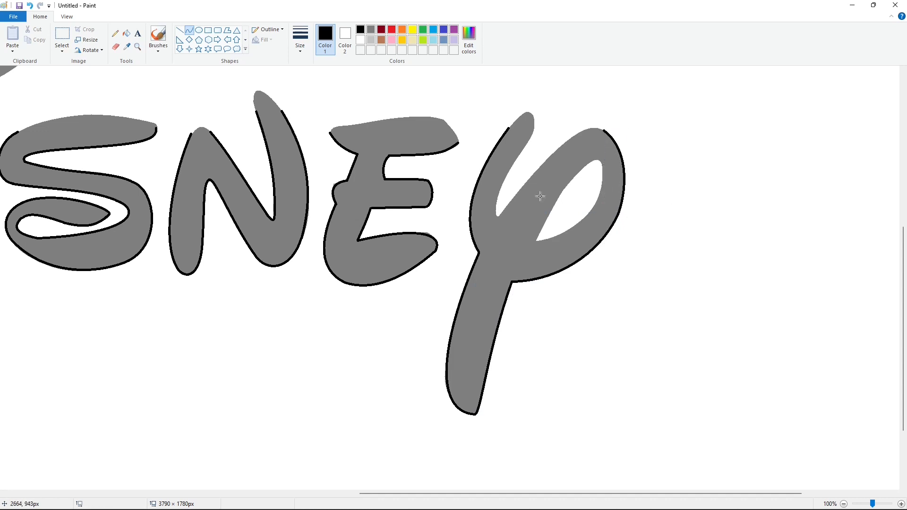
# Trace the inside of the Y's fork and the opening of its loop with black curves
pyautogui.moveTo(496, 217); pyautogui.dragTo(582, 131)
pyautogui.moveTo(542, 168); pyautogui.dragTo(531, 167)
pyautogui.moveTo(537, 240)
pyautogui.mouseDown()
pyautogui.moveTo(595, 161)
pyautogui.moveTo(569, 176)
pyautogui.moveTo(576, 224)
pyautogui.mouseUp()
pyautogui.hotkey('ctrl', 'z')
pyautogui.moveTo(590, 189); pyautogui.dragTo(604, 160)
pyautogui.moveTo(605, 189); pyautogui.dragTo(609, 197)
pyautogui.moveTo(558, 234); pyautogui.dragTo(560, 237)
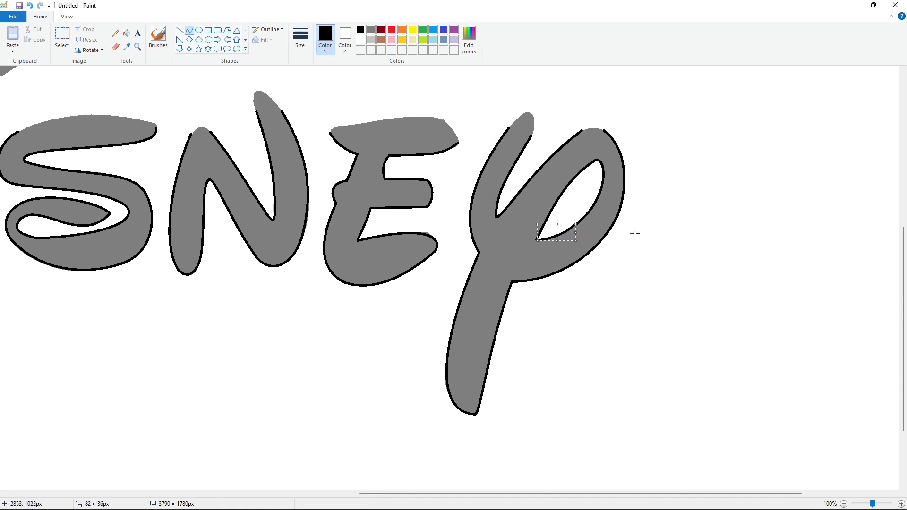
pyautogui.click(635, 234)
# Fill the mouse-ears hat and all the DISNEY letters with indigo
pyautogui.scroll(-4, 677, 471)
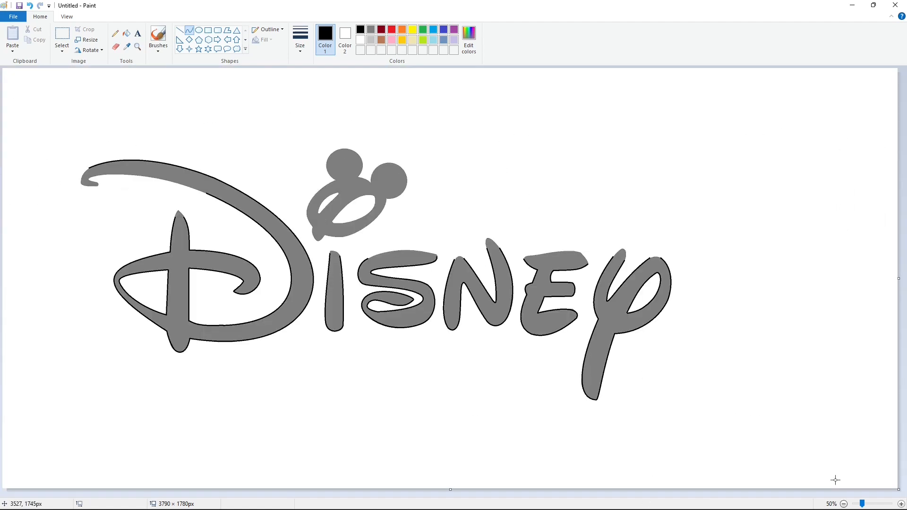
pyautogui.click(127, 33)
pyautogui.click(444, 29)
pyautogui.click(265, 211)
pyautogui.click(329, 230)
pyautogui.click(336, 271)
pyautogui.click(401, 255)
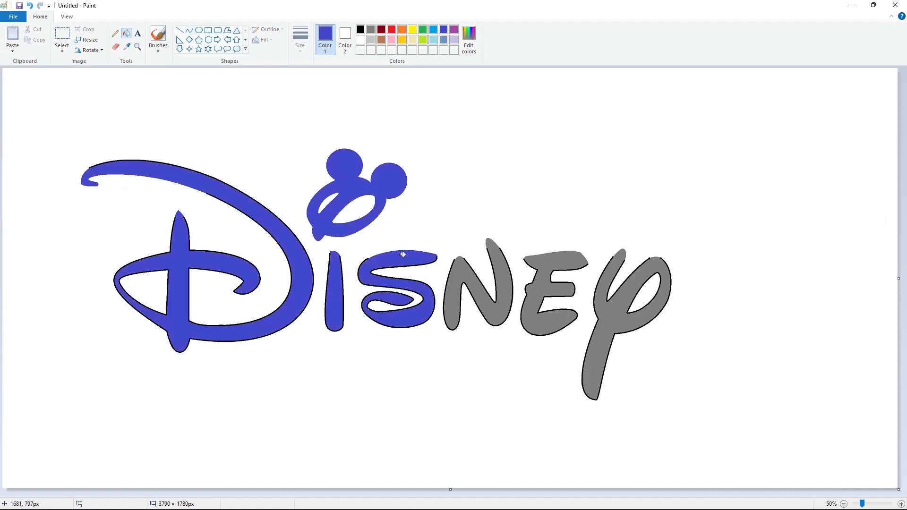
pyautogui.click(448, 271)
pyautogui.click(538, 279)
pyautogui.click(609, 312)
# Try light gray and dark gray fills on the background, and restore the white background
pyautogui.click(371, 40)
pyautogui.click(416, 108)
pyautogui.click(371, 29)
pyautogui.click(415, 108)
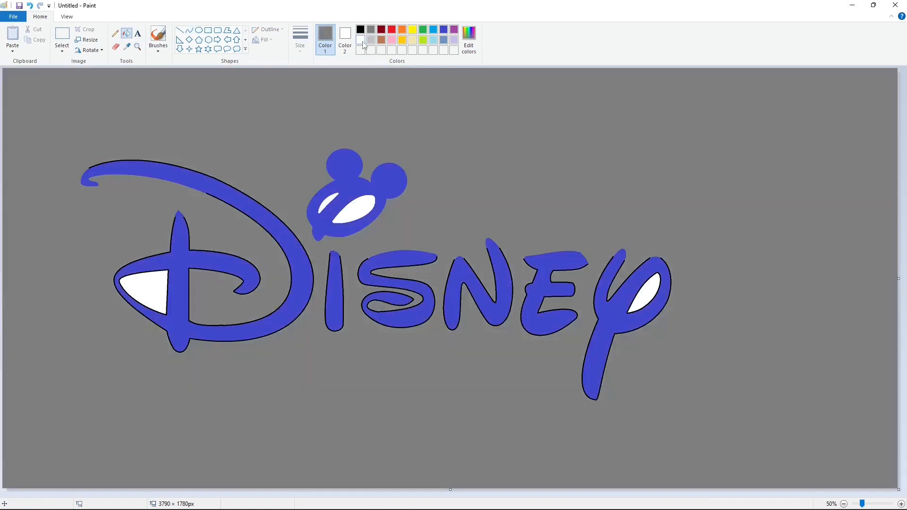
pyautogui.click(360, 40)
pyautogui.click(745, 262)
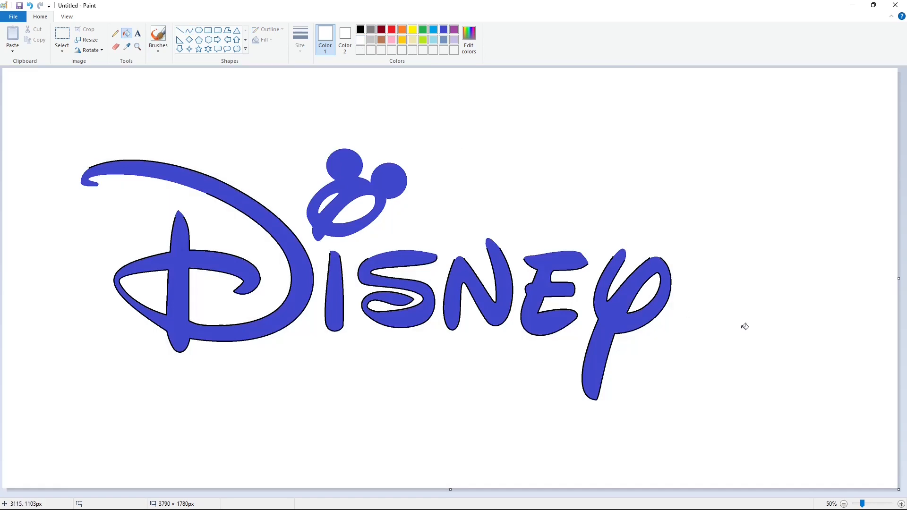
# Create a text box with black text below the DISNEY lettering, with the font Comic Sans MS at size 300
pyautogui.click(62, 36)
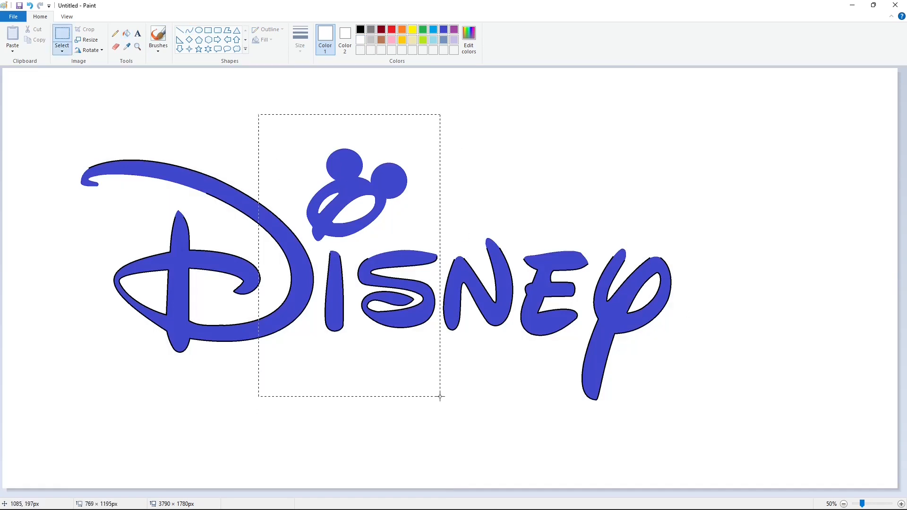
pyautogui.click(136, 34)
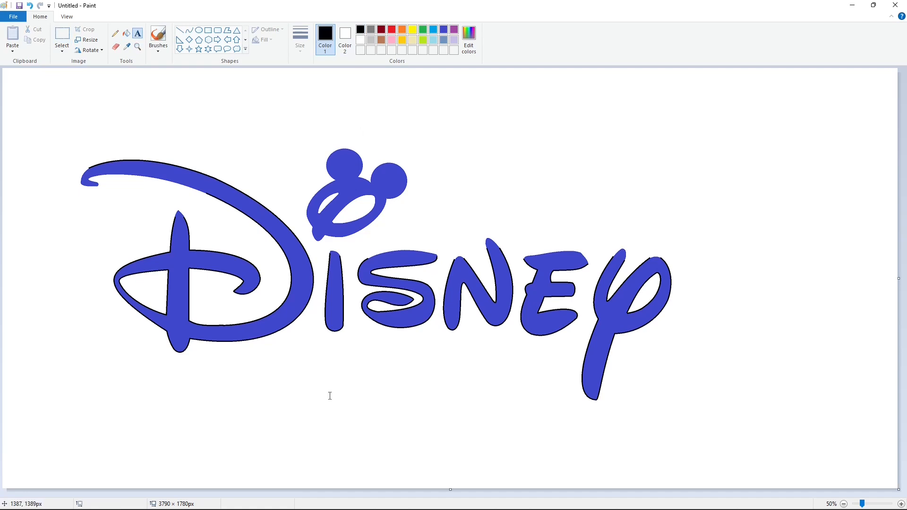
pyautogui.click(330, 396)
pyautogui.click(69, 47)
pyautogui.click(69, 47)
pyautogui.moveTo(329, 73); pyautogui.dragTo(294, 341)
pyautogui.click(114, 32)
pyautogui.scroll(10, 93, 220)
pyautogui.scroll(8, 93, 221)
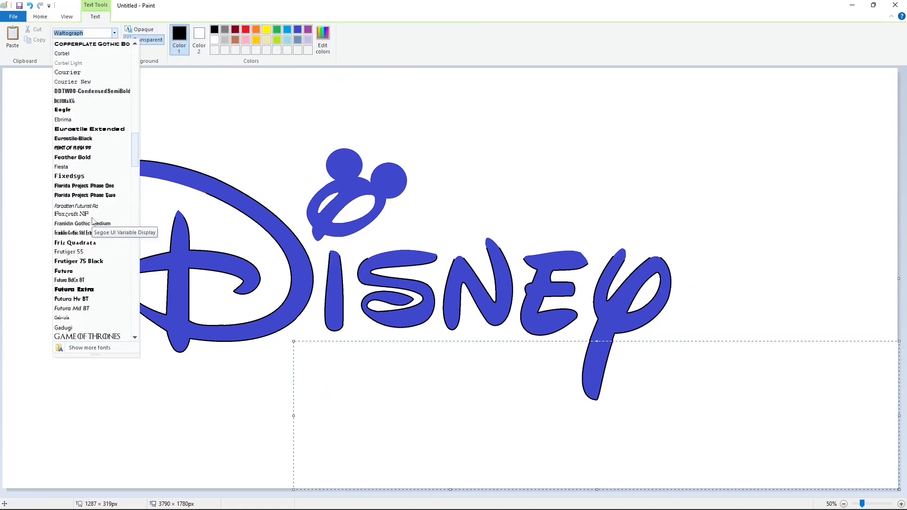
pyautogui.click(93, 220)
# Enter the text CHANNEL in the text box and make it bold
pyautogui.write('C')
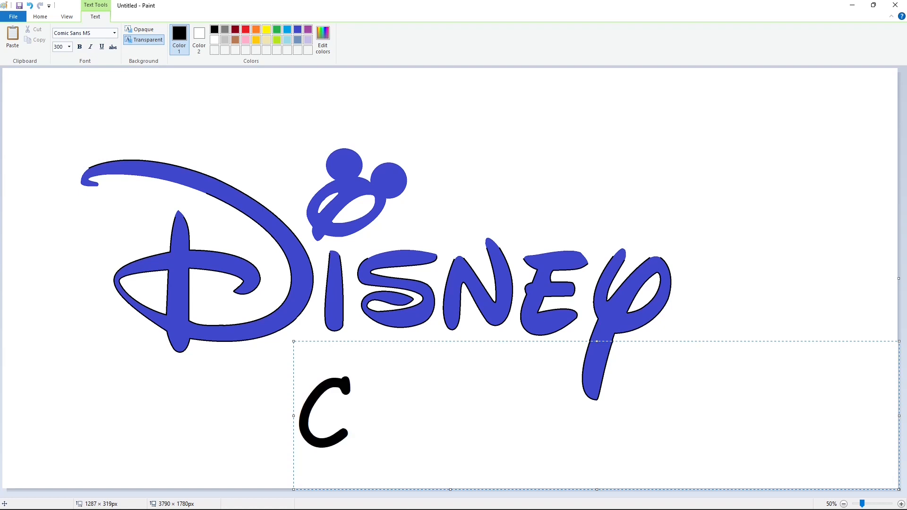
pyautogui.write('HANNEL')
pyautogui.hotkey('ctrl', 'a')
pyautogui.click(79, 47)
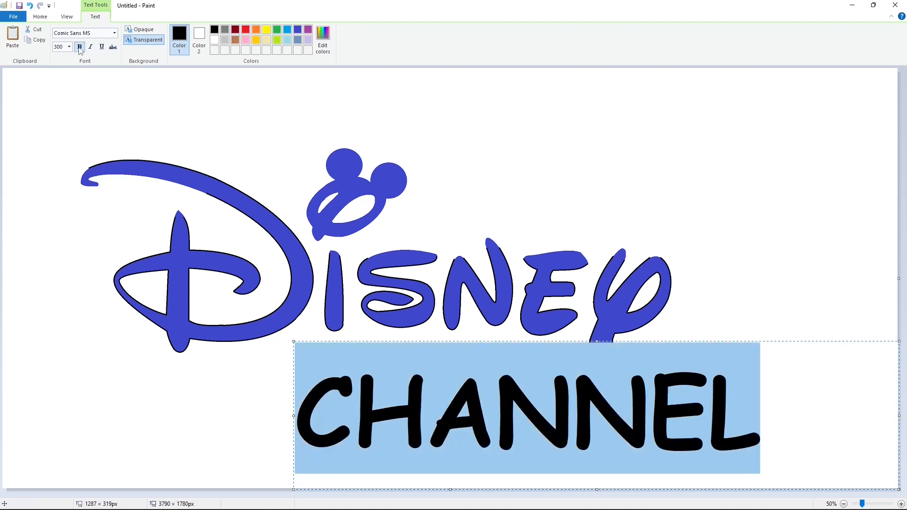
# Set the CHANNEL text size to 200 and commit the text below the DISNEY lettering
pyautogui.click(69, 47)
pyautogui.click(62, 178)
pyautogui.write('200')
pyautogui.press('Return')
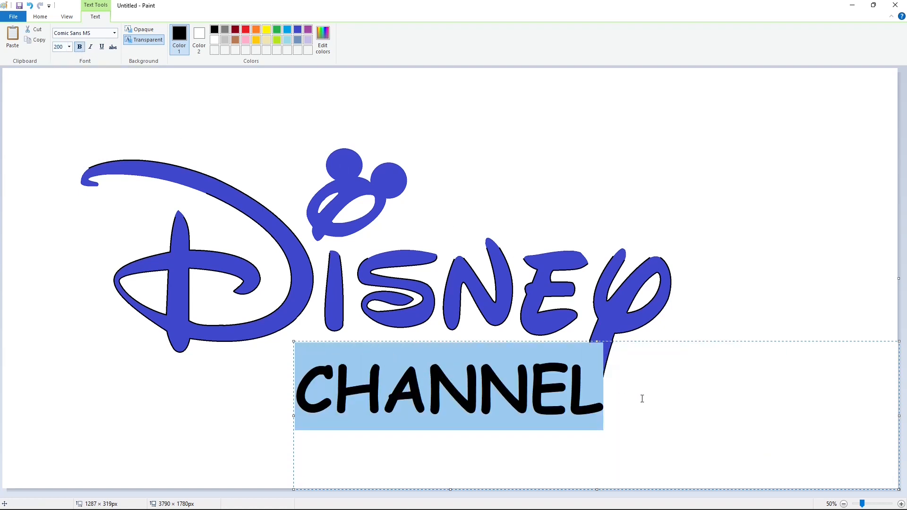
pyautogui.moveTo(293, 341); pyautogui.dragTo(246, 355)
pyautogui.click(209, 351)
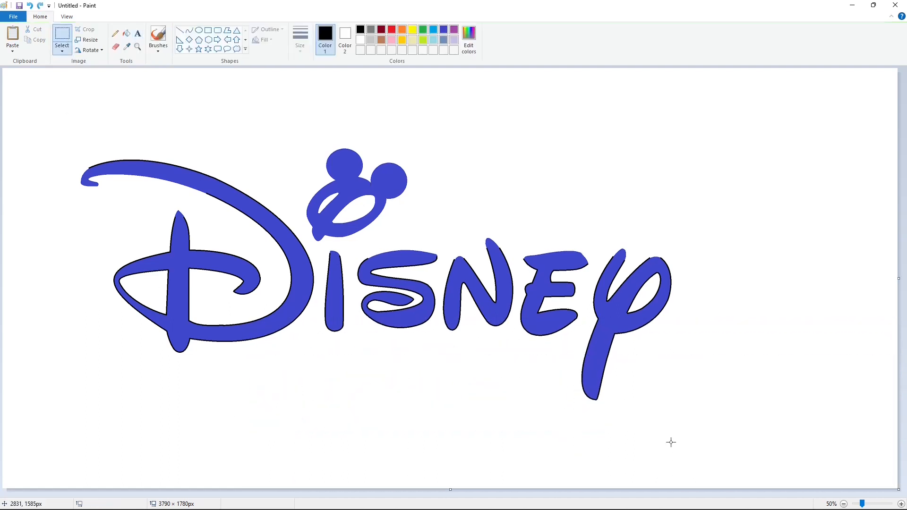
# Using transparent selection, stretch the CHANNEL lettering to about 1454 × 314 px and place it directly under DISNEY, beside the Y's tail
pyautogui.moveTo(402, 425); pyautogui.dragTo(411, 354)
pyautogui.click(62, 49)
pyautogui.click(99, 136)
pyautogui.moveTo(412, 393); pyautogui.dragTo(412, 373)
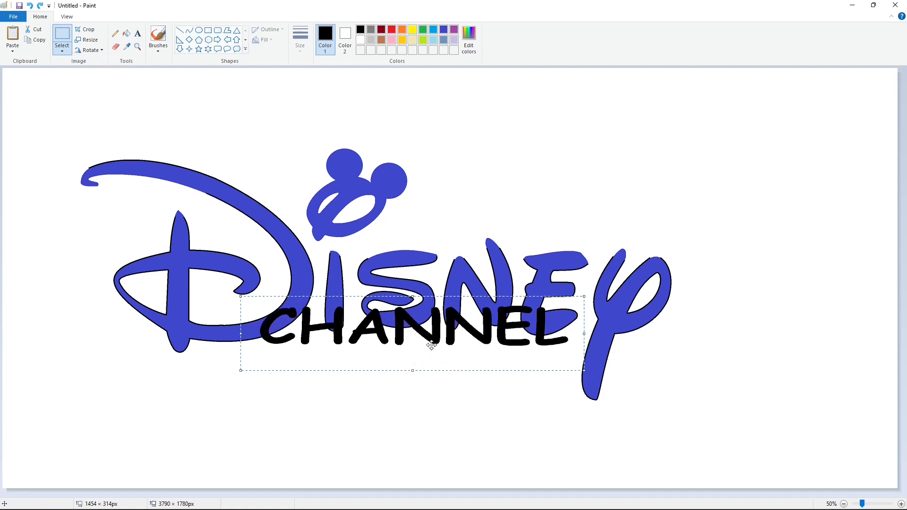
pyautogui.moveTo(431, 340); pyautogui.dragTo(431, 371)
pyautogui.click(690, 394)
# Draw a black curve just above the D's upper stroke, from its curled tip to the mouse-ears hat, and nudge it into position
pyautogui.click(189, 30)
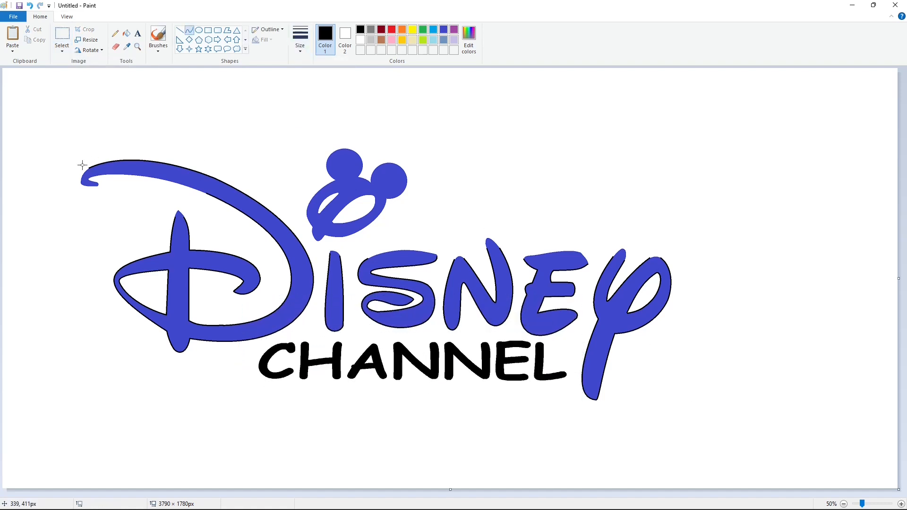
pyautogui.scroll(1, 363, 278)
pyautogui.click(844, 504)
pyautogui.moveTo(86, 161)
pyautogui.mouseDown()
pyautogui.moveTo(256, 199)
pyautogui.moveTo(296, 221)
pyautogui.mouseUp()
pyautogui.moveTo(157, 181)
pyautogui.mouseDown()
pyautogui.moveTo(157, 161)
pyautogui.moveTo(245, 169)
pyautogui.moveTo(229, 164)
pyautogui.mouseUp()
pyautogui.press('Up')
pyautogui.press('Up')
pyautogui.press('Up')
pyautogui.press('Up')
pyautogui.press('Up')
pyautogui.press('Up')
pyautogui.press('Up')
pyautogui.press('Up')
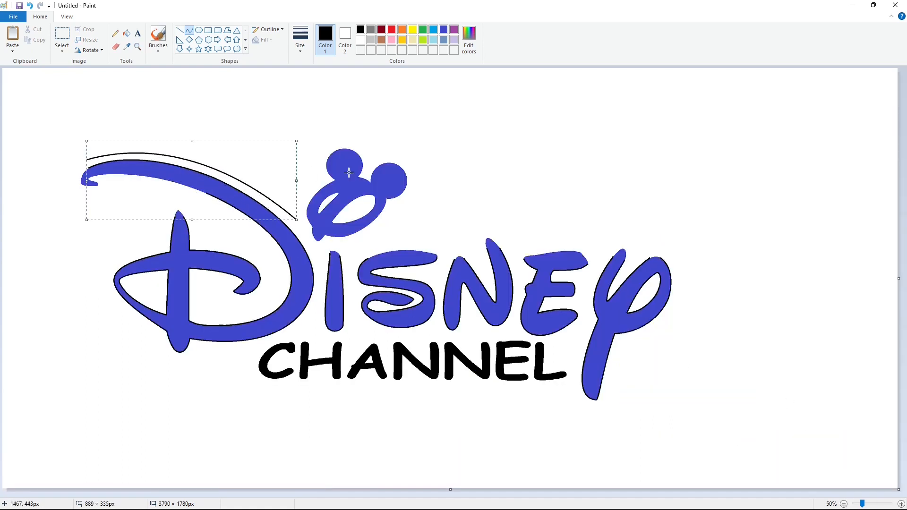
# Continue the black outline with curves along the hat's left side and around both mouse ears
pyautogui.moveTo(296, 219); pyautogui.dragTo(298, 214)
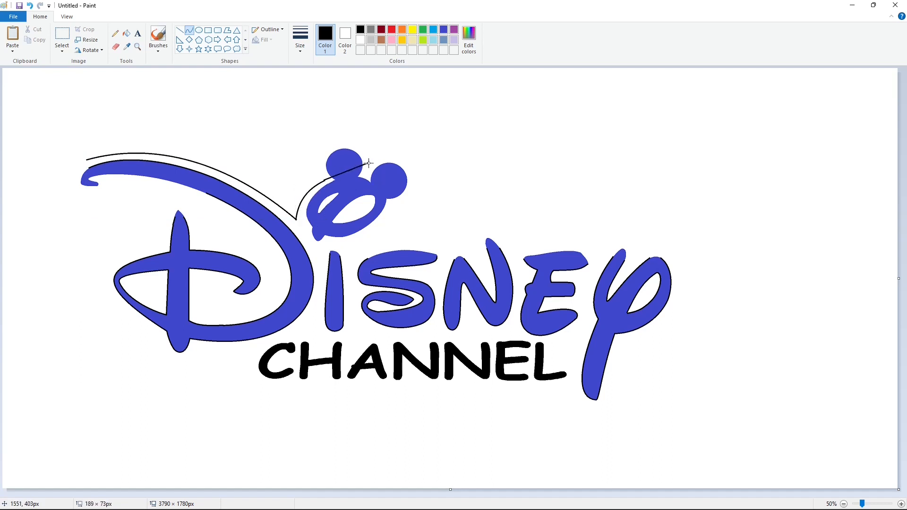
pyautogui.moveTo(369, 162); pyautogui.dragTo(406, 132)
pyautogui.moveTo(370, 164); pyautogui.dragTo(390, 204)
pyautogui.moveTo(389, 204)
pyautogui.mouseDown()
pyautogui.moveTo(390, 150)
pyautogui.moveTo(437, 180)
pyautogui.mouseUp()
pyautogui.hotkey('ctrl', 'z')
pyautogui.moveTo(369, 164); pyautogui.dragTo(389, 204)
pyautogui.moveTo(390, 205)
pyautogui.mouseDown()
pyautogui.moveTo(389, 150)
pyautogui.moveTo(440, 190)
pyautogui.mouseUp()
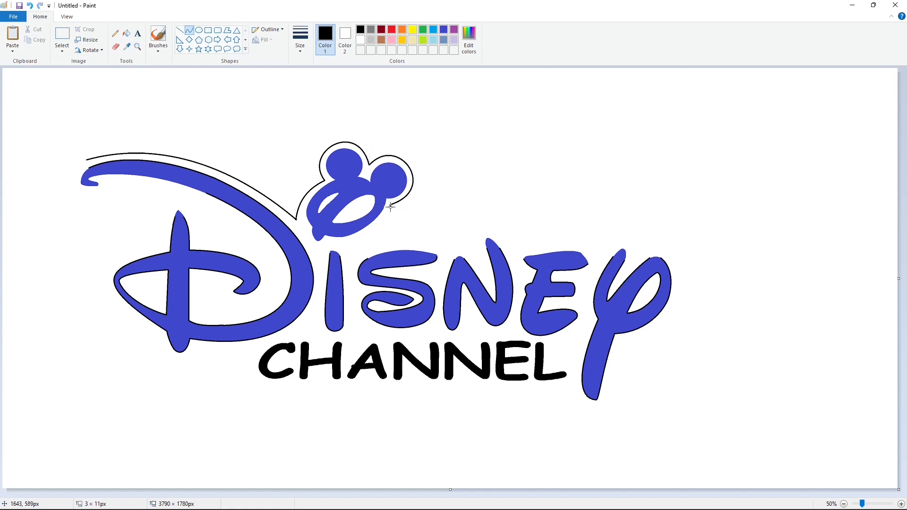
# Extend the outline from the hat's right side down and over the tops of the S, N and E
pyautogui.moveTo(390, 205)
pyautogui.mouseDown()
pyautogui.moveTo(351, 246)
pyautogui.moveTo(380, 231)
pyautogui.moveTo(477, 254)
pyautogui.mouseUp()
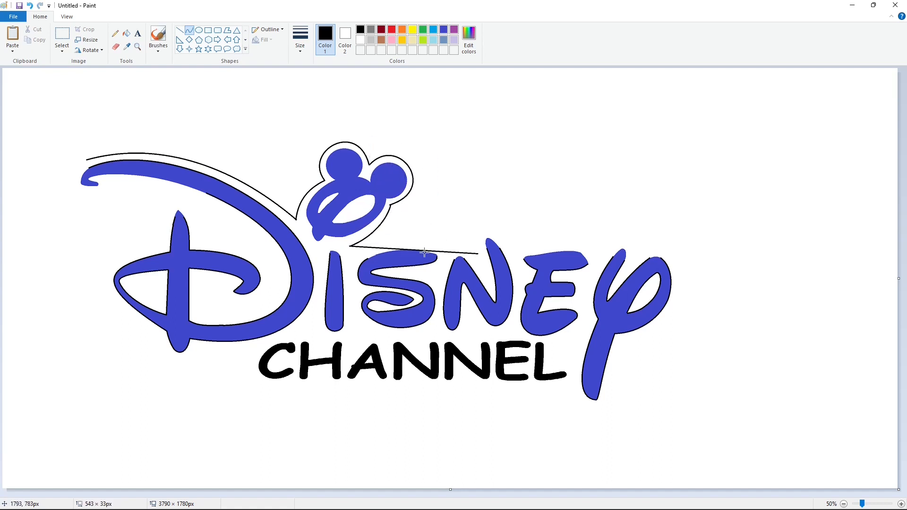
pyautogui.moveTo(421, 251)
pyautogui.mouseDown()
pyautogui.moveTo(431, 238)
pyautogui.moveTo(514, 251)
pyautogui.mouseUp()
pyautogui.moveTo(495, 250); pyautogui.dragTo(481, 221)
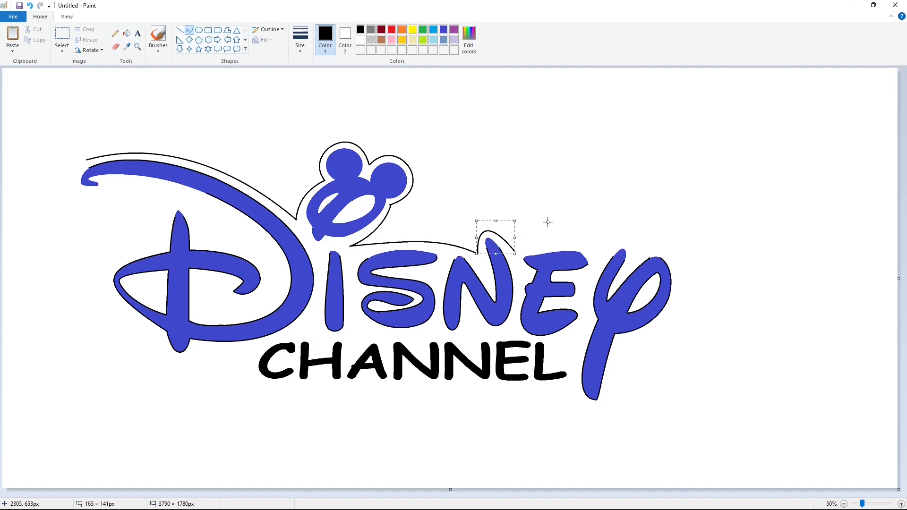
pyautogui.moveTo(522, 250); pyautogui.dragTo(602, 256)
pyautogui.moveTo(585, 248)
pyautogui.mouseDown()
pyautogui.moveTo(579, 239)
pyautogui.moveTo(618, 341)
pyautogui.mouseUp()
pyautogui.click(579, 239)
pyautogui.moveTo(623, 304)
pyautogui.mouseDown()
pyautogui.moveTo(632, 243)
pyautogui.moveTo(660, 202)
pyautogui.mouseUp()
pyautogui.moveTo(640, 291); pyautogui.dragTo(742, 299)
pyautogui.hotkey('ctrl', 'z')
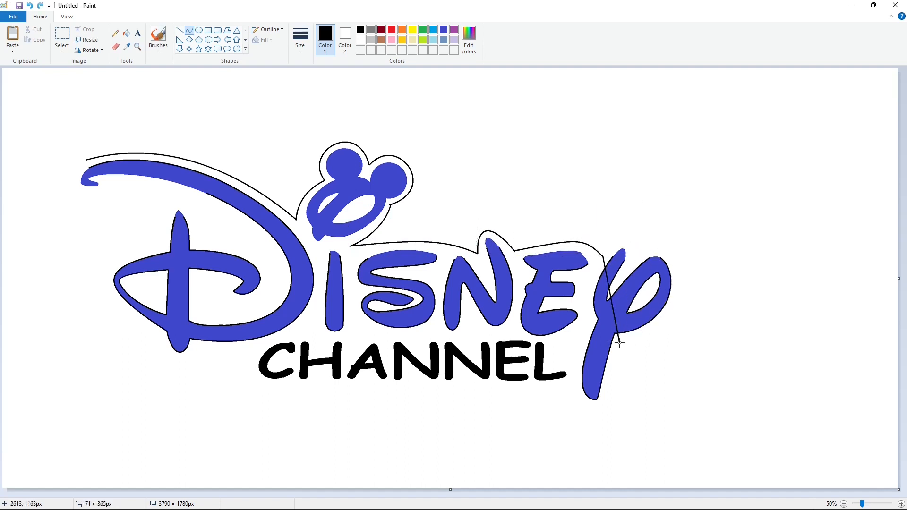
pyautogui.moveTo(619, 307); pyautogui.dragTo(648, 194)
pyautogui.moveTo(741, 293); pyautogui.dragTo(740, 302)
pyautogui.hotkey('ctrl', 'z')
# Draw an arched outline curve over the top of the Y, starting where the E's outline ends
pyautogui.moveTo(603, 256); pyautogui.dragTo(672, 263)
pyautogui.moveTo(634, 256); pyautogui.dragTo(623, 231)
pyautogui.moveTo(654, 231); pyautogui.dragTo(660, 234)
pyautogui.moveTo(603, 256); pyautogui.dragTo(678, 265)
pyautogui.moveTo(633, 257); pyautogui.dragTo(624, 222)
pyautogui.moveTo(664, 234); pyautogui.dragTo(668, 233)
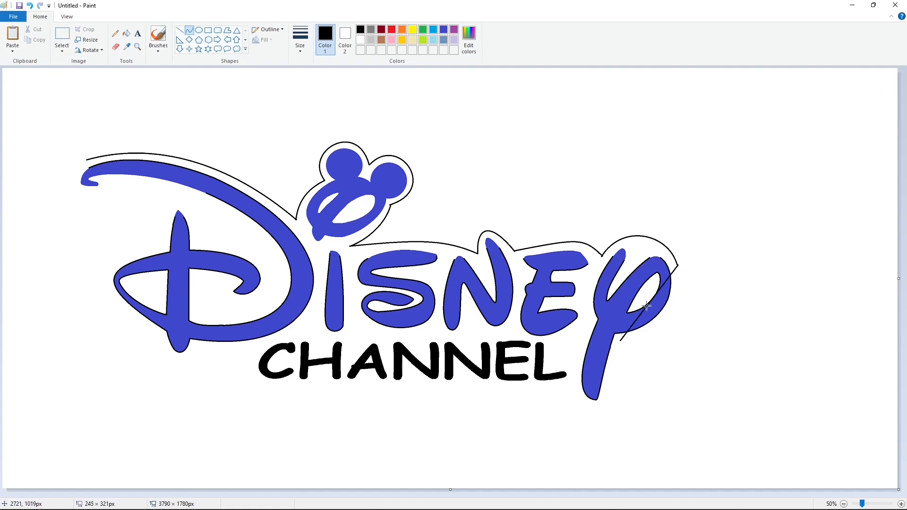
# Continue the outline around the Y's right side and tail, and add a straight horizontal line beneath CHANNEL
pyautogui.moveTo(647, 306); pyautogui.dragTo(602, 412)
pyautogui.click(701, 338)
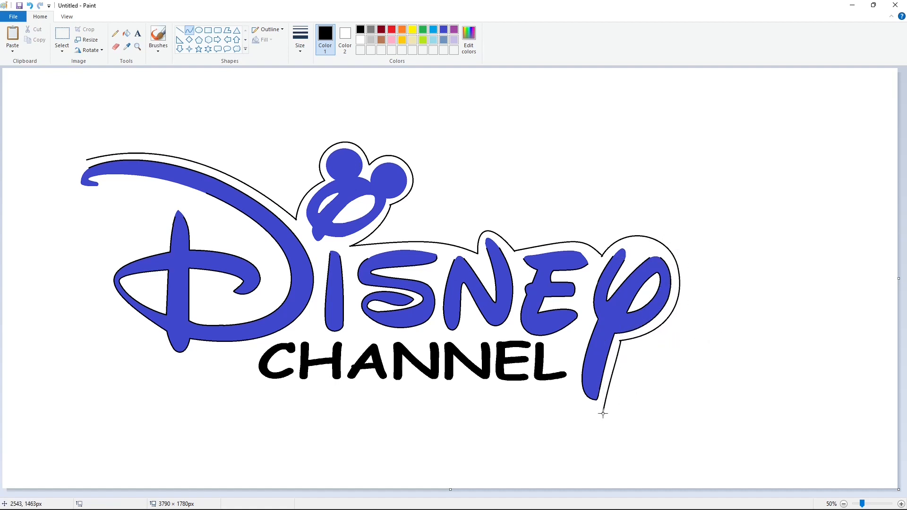
pyautogui.moveTo(598, 422); pyautogui.dragTo(580, 419)
pyautogui.moveTo(570, 389); pyautogui.dragTo(269, 389)
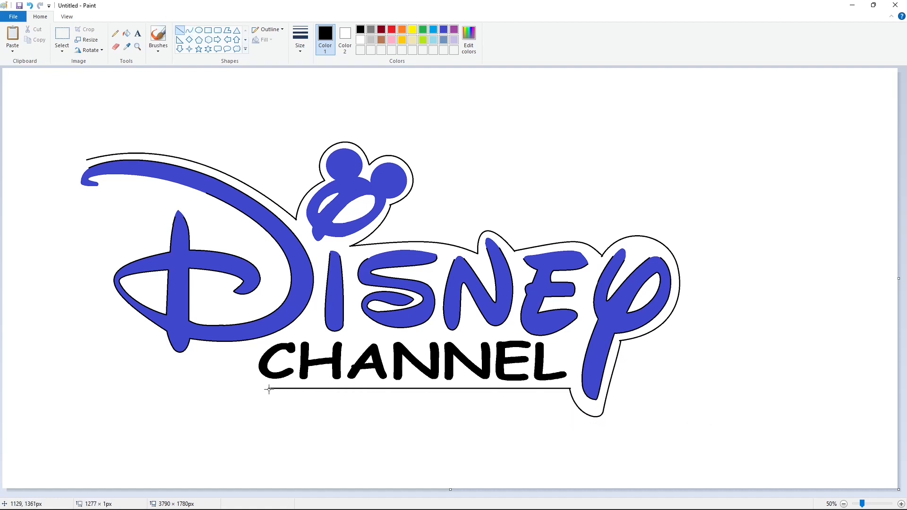
# Curve the outline around the C of CHANNEL, along the D's underside and stem base, and around the D's left loop
pyautogui.click(189, 30)
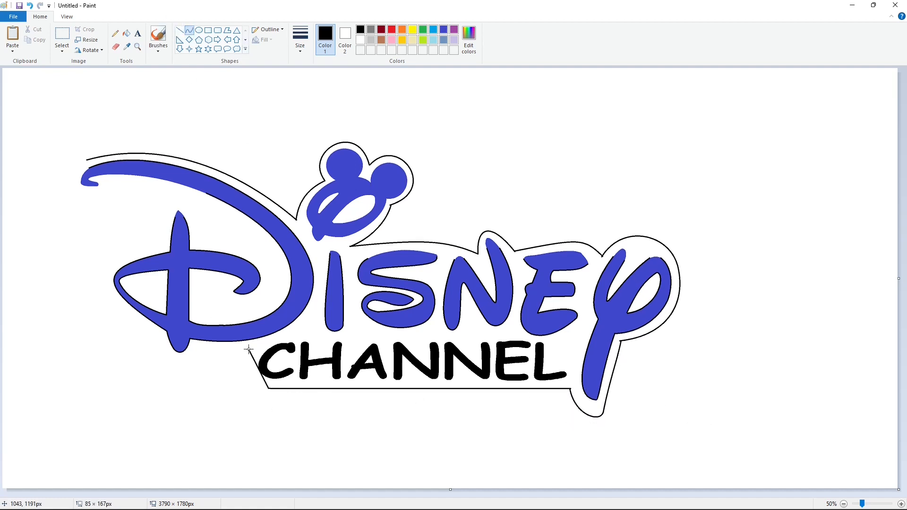
pyautogui.click(223, 354)
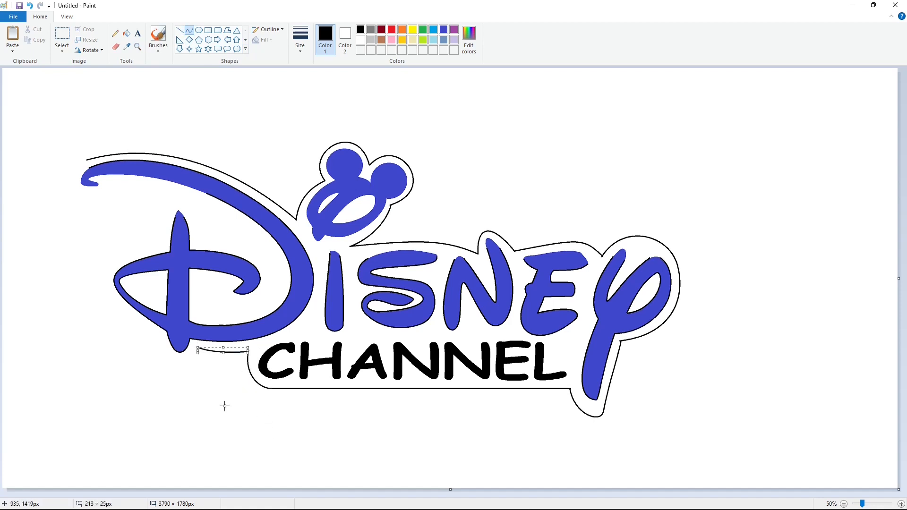
pyautogui.moveTo(151, 348)
pyautogui.mouseDown()
pyautogui.moveTo(160, 334)
pyautogui.moveTo(173, 370)
pyautogui.mouseUp()
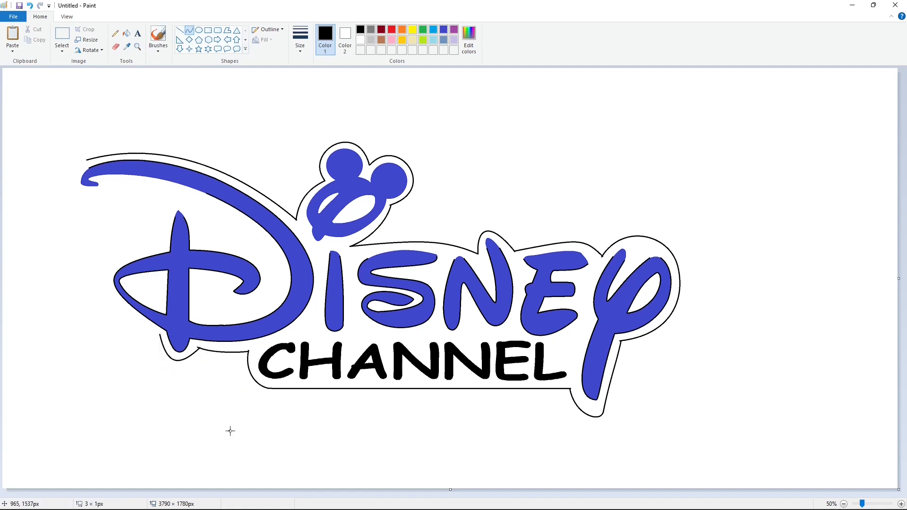
pyautogui.click(160, 336)
pyautogui.hotkey('ctrl', 'z')
pyautogui.moveTo(159, 336); pyautogui.dragTo(160, 245)
pyautogui.moveTo(137, 276)
pyautogui.mouseDown()
pyautogui.moveTo(84, 287)
pyautogui.moveTo(101, 258)
pyautogui.mouseUp()
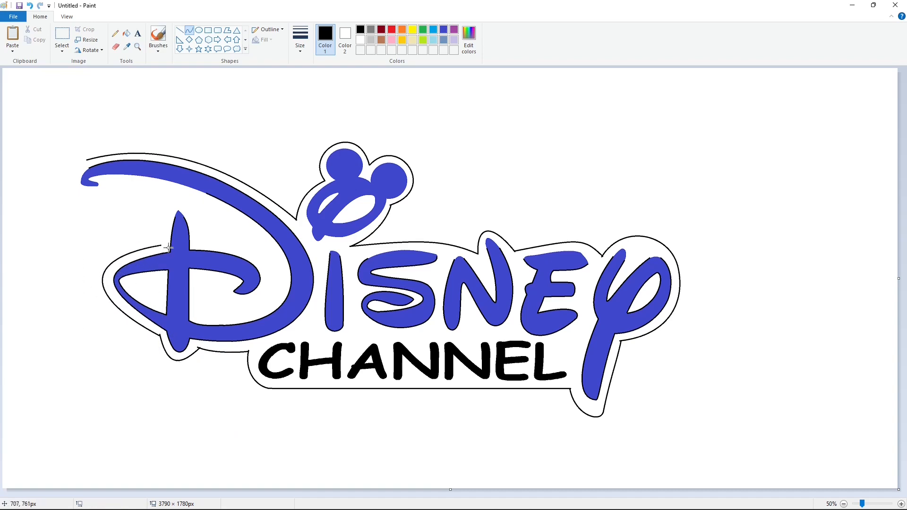
# Close the outline along the D's stem, beneath its upper stroke and around the stroke's curled tip
pyautogui.moveTo(168, 214); pyautogui.dragTo(161, 211)
pyautogui.click(162, 211)
pyautogui.click(346, 291)
pyautogui.click(901, 504)
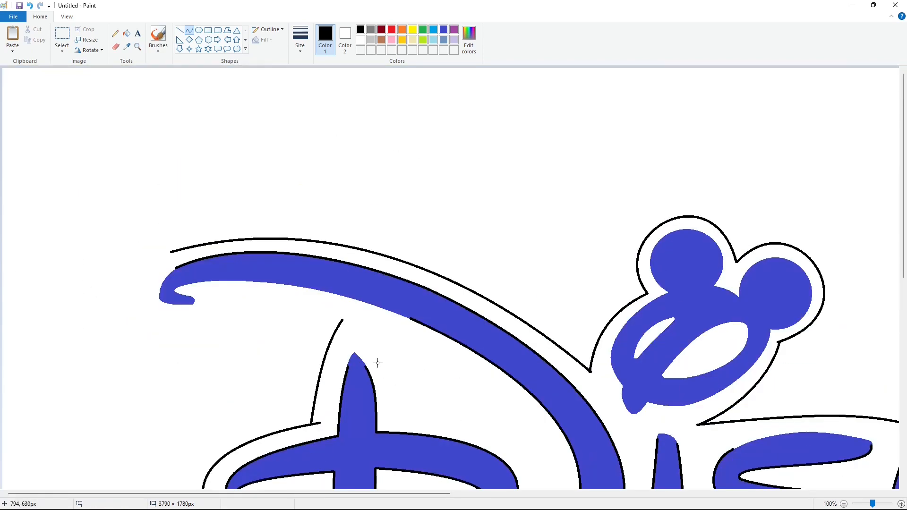
pyautogui.moveTo(342, 320); pyautogui.dragTo(209, 297)
pyautogui.moveTo(311, 315); pyautogui.dragTo(278, 295)
pyautogui.click(278, 295)
pyautogui.moveTo(209, 298)
pyautogui.mouseDown()
pyautogui.moveTo(149, 306)
pyautogui.moveTo(173, 330)
pyautogui.moveTo(172, 252)
pyautogui.moveTo(135, 282)
pyautogui.mouseUp()
pyautogui.click(172, 330)
pyautogui.click(143, 266)
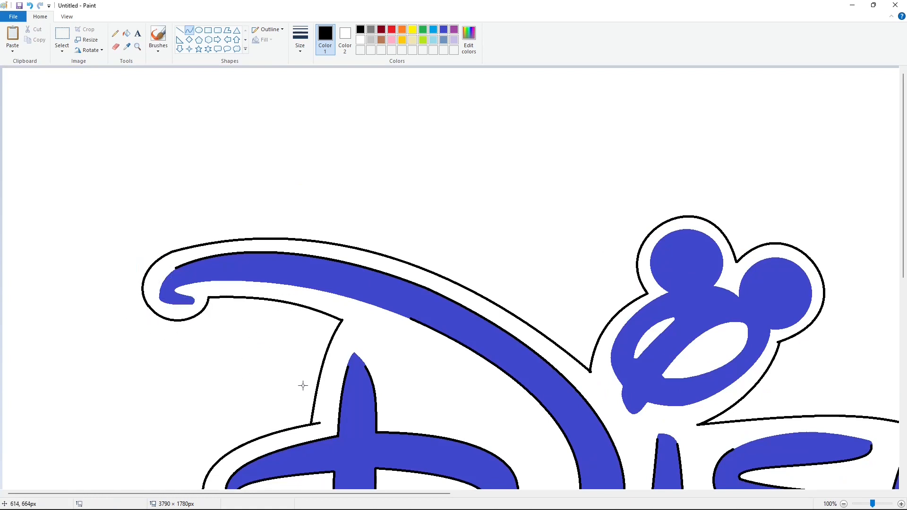
# Fill the area inside the logo outline and the enclosed letter gaps with brown
pyautogui.click(844, 503)
pyautogui.click(126, 33)
pyautogui.click(462, 246)
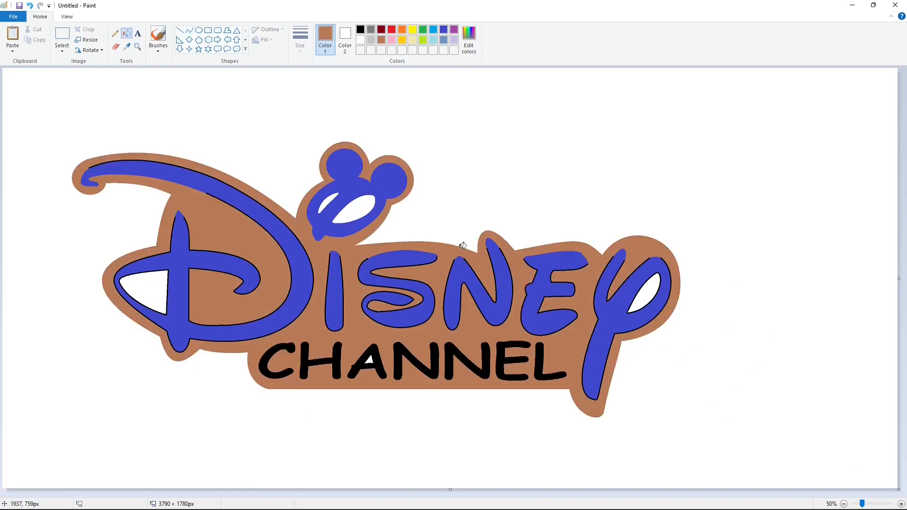
pyautogui.click(149, 281)
# Take the logo off the canvas and narrow the blank canvas to 1838 px wide
pyautogui.click(62, 35)
pyautogui.click(823, 432)
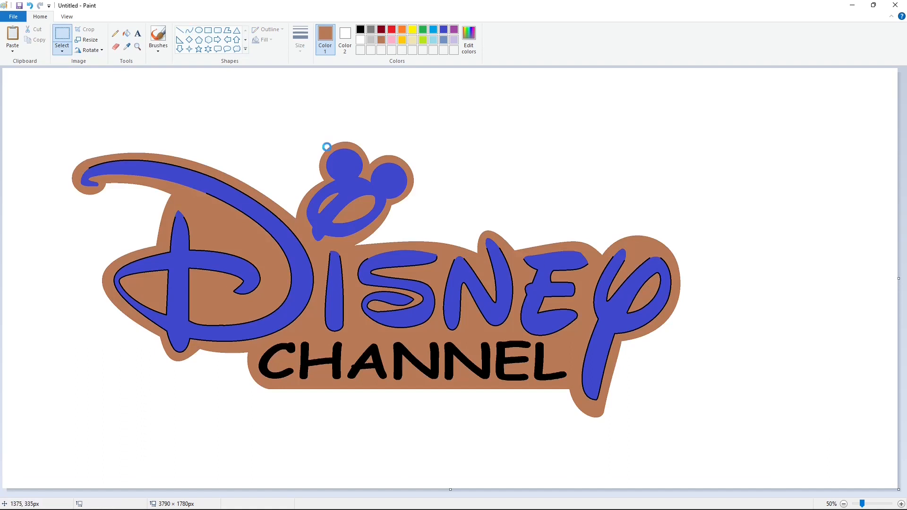
pyautogui.moveTo(899, 279); pyautogui.dragTo(436, 310)
# Define a custom teal drawing color with Red 24, Green 166 and Blue 182
pyautogui.click(433, 31)
pyautogui.click(469, 40)
pyautogui.moveTo(501, 219); pyautogui.dragTo(499, 215)
pyautogui.moveTo(553, 241); pyautogui.dragTo(554, 246)
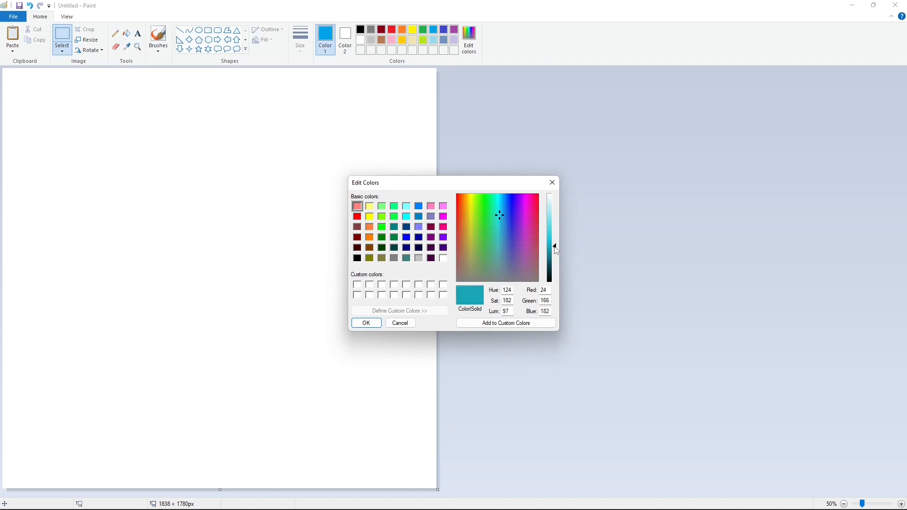
pyautogui.click(377, 322)
# Draw a diagonal teal line descending across the full canvas width and fill the area below it with teal
pyautogui.click(180, 30)
pyautogui.moveTo(1, 240)
pyautogui.mouseDown()
pyautogui.moveTo(197, 330)
pyautogui.moveTo(437, 405)
pyautogui.mouseUp()
pyautogui.click(126, 34)
pyautogui.click(198, 373)
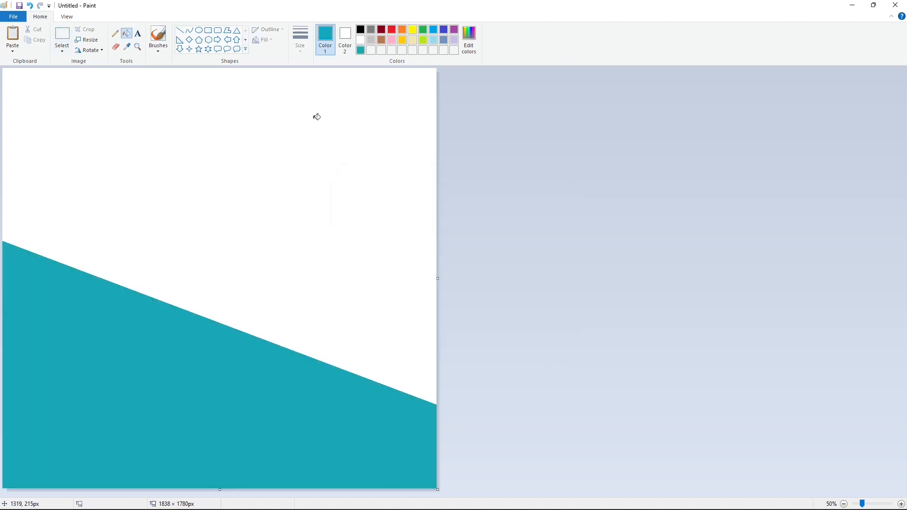
# Mix a lighter turquoise and fill a diagonal band with it directly above the teal area
pyautogui.click(468, 39)
pyautogui.moveTo(551, 246); pyautogui.dragTo(545, 236)
pyautogui.click(366, 323)
pyautogui.click(180, 30)
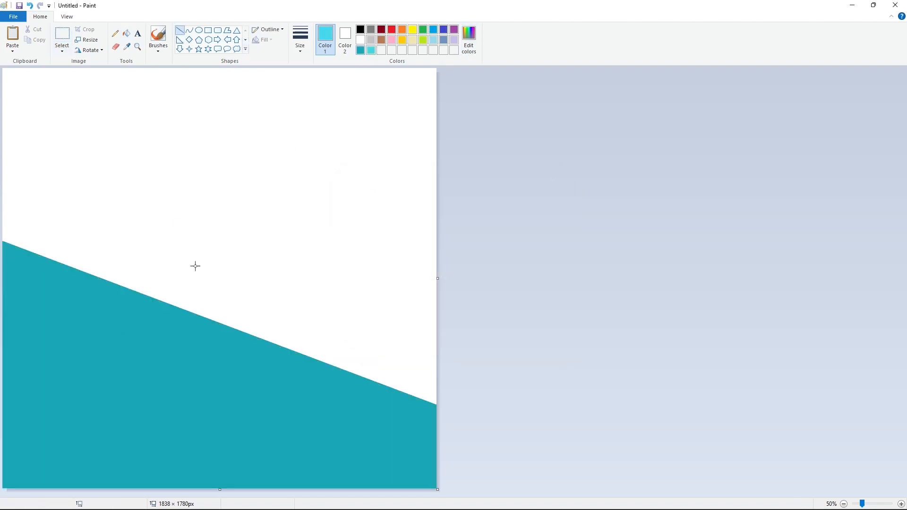
pyautogui.moveTo(1, 187); pyautogui.dragTo(437, 356)
pyautogui.click(126, 33)
pyautogui.click(189, 284)
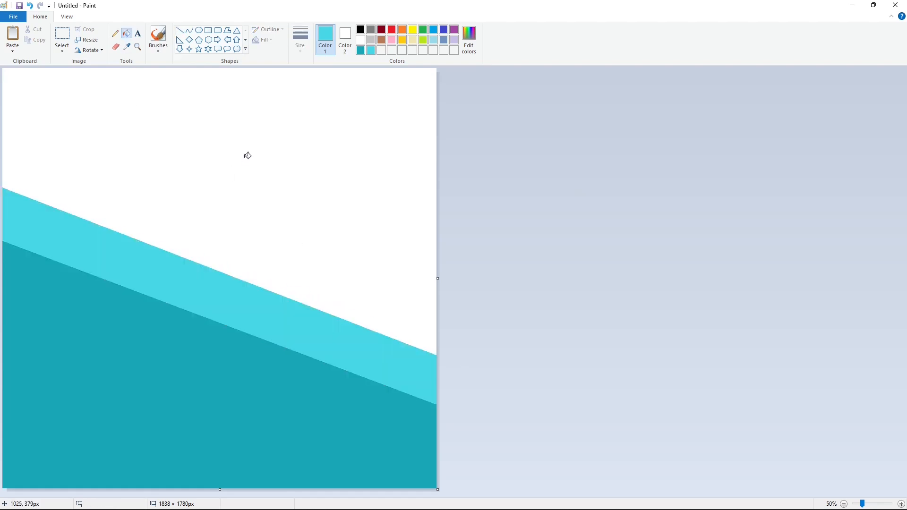
# Mix a paler turquoise (Red 103, Green 222, Blue 235) and fill a narrower diagonal band above the previous one
pyautogui.click(468, 40)
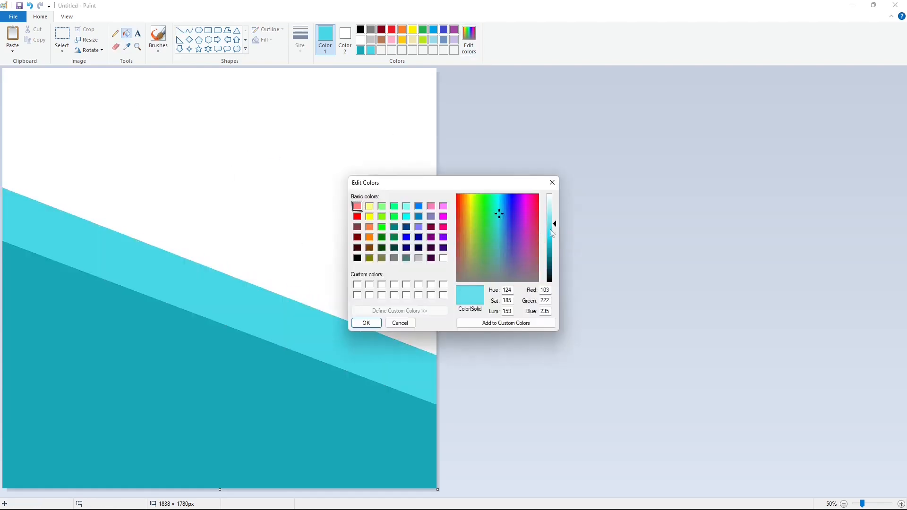
pyautogui.click(366, 323)
pyautogui.click(180, 30)
pyautogui.moveTo(1, 140); pyautogui.dragTo(483, 334)
pyautogui.moveTo(259, 197); pyautogui.dragTo(260, 212)
pyautogui.click(126, 34)
pyautogui.click(189, 245)
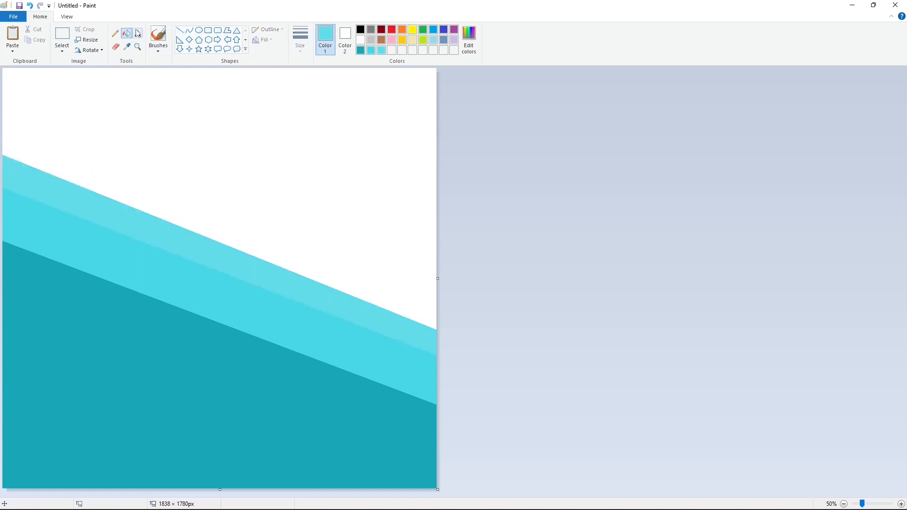
# Try shrinking the image horizontally to 19 px and again to 1 px, keeping the 1780 px height
pyautogui.click(86, 40)
pyautogui.write('100')
pyautogui.press('Return')
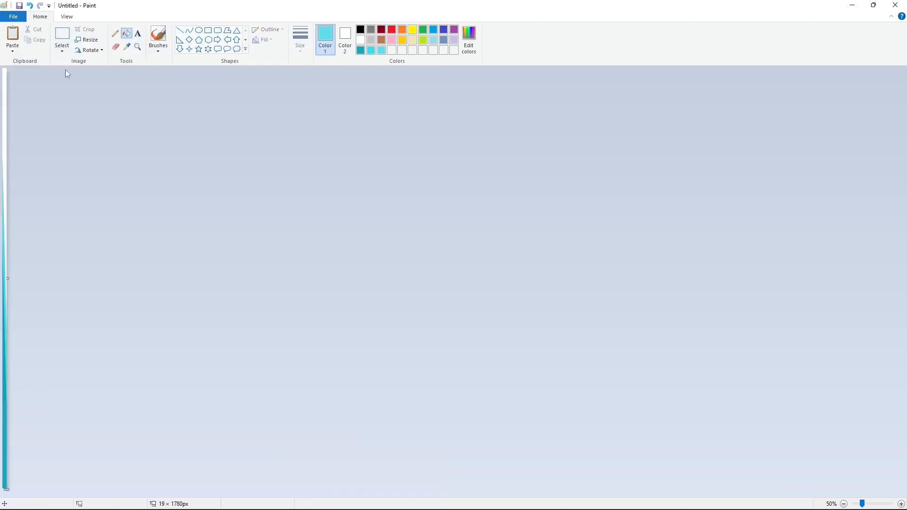
pyautogui.click(86, 40)
pyautogui.click(45, 126)
pyautogui.doubleClick(115, 90)
pyautogui.write('1')
pyautogui.click(84, 215)
# Try stretching the image horizontally by 500% twice, without maintaining the aspect ratio
pyautogui.click(86, 40)
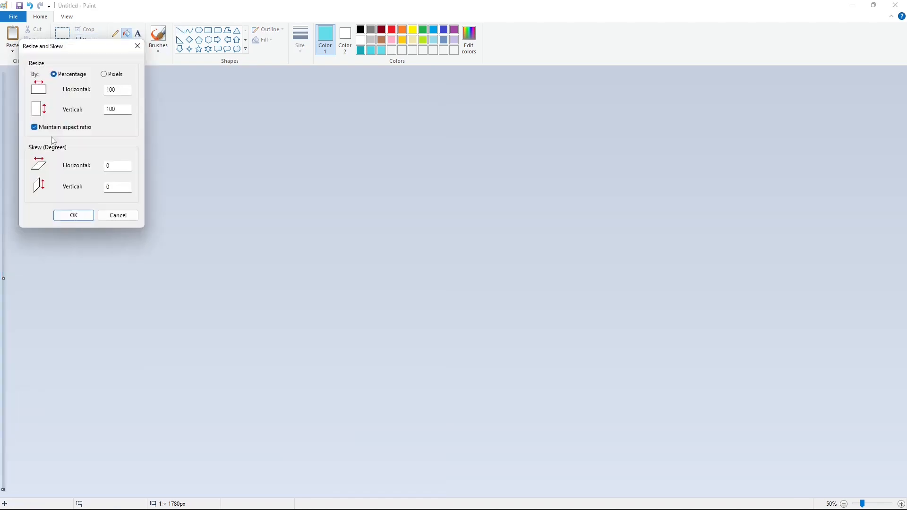
pyautogui.write('500')
pyautogui.click(74, 215)
pyautogui.click(86, 39)
pyautogui.click(34, 127)
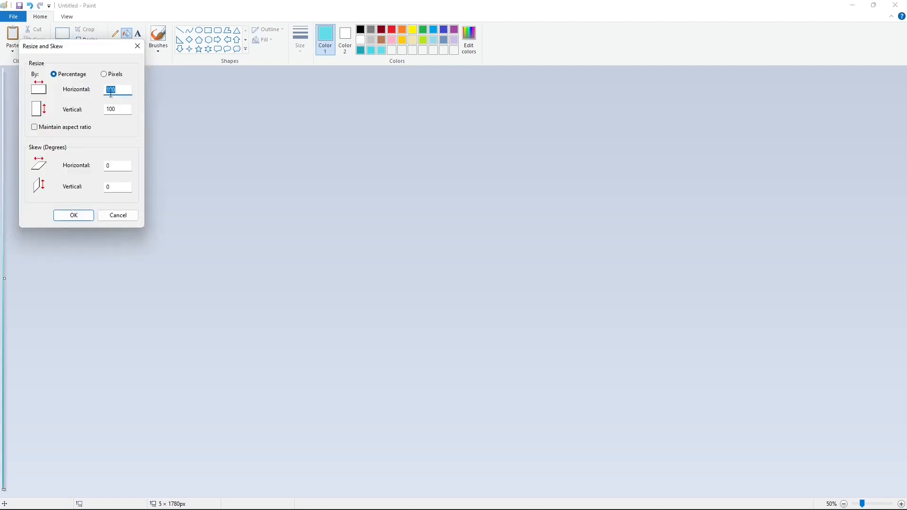
pyautogui.write('500')
pyautogui.click(74, 215)
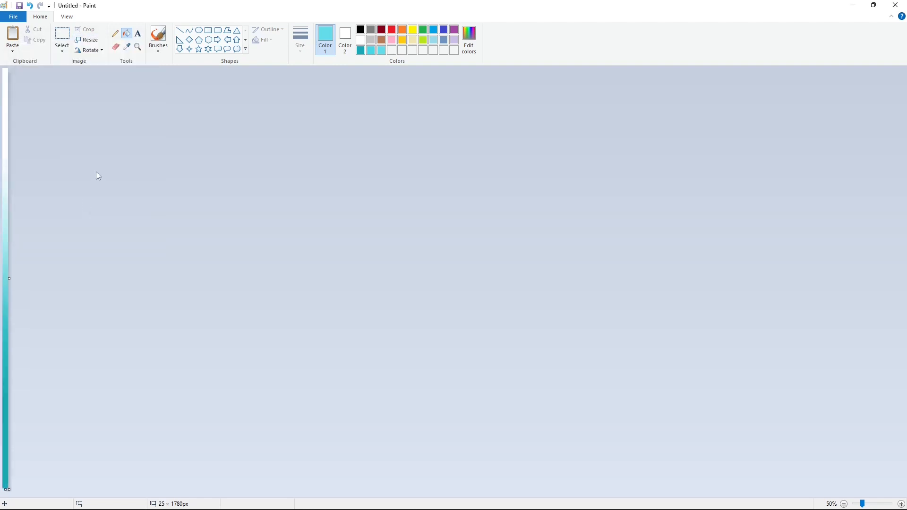
# Undo the resizing and the turquoise bands back to the single teal area on the 1838 px wide canvas
pyautogui.hotkey('ctrl', 'z')
pyautogui.hotkey('ctrl', 'z')
pyautogui.hotkey('ctrl', 'z')
pyautogui.hotkey('ctrl', 'z')
pyautogui.hotkey('ctrl', 'z')
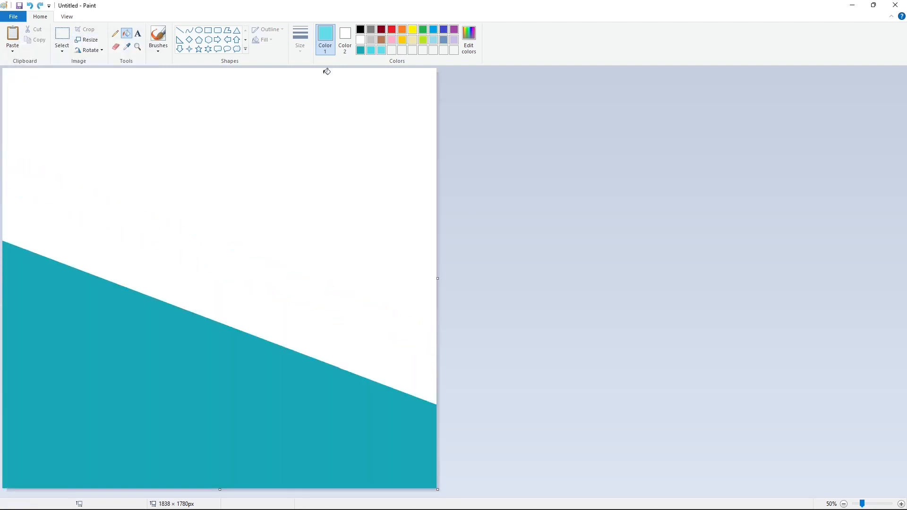
# Shrink the teal-and-white image horizontally to 19 px and again to 1 px, with the aspect ratio unlocked
pyautogui.click(91, 40)
pyautogui.click(86, 215)
pyautogui.click(90, 49)
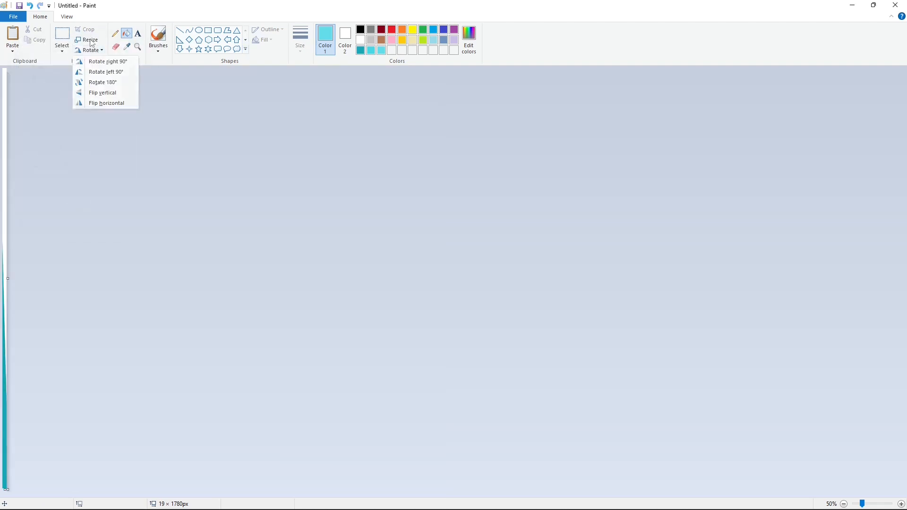
pyautogui.click(90, 40)
pyautogui.click(34, 127)
pyautogui.doubleClick(120, 89)
pyautogui.write('100')
pyautogui.click(88, 213)
# Try stretching the 1 px wide image horizontally by 500% with the aspect ratio unlocked
pyautogui.click(90, 40)
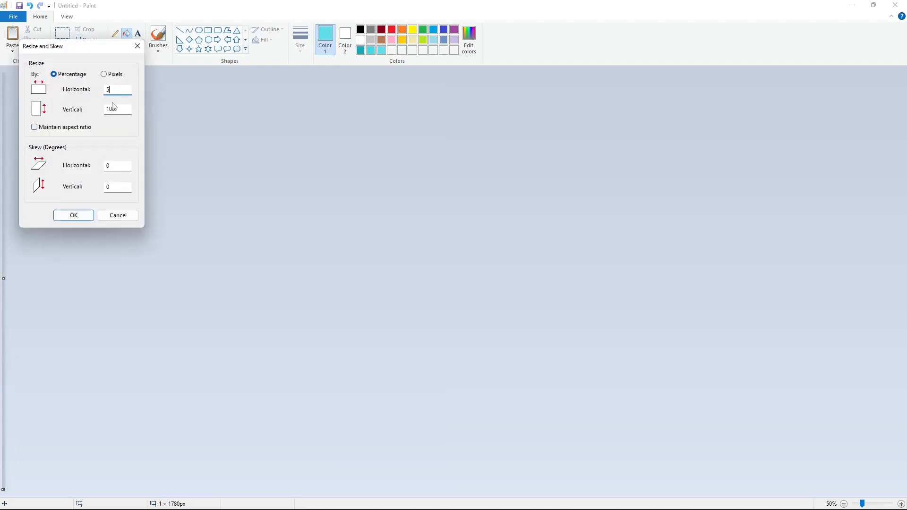
pyautogui.press('Return')
pyautogui.click(90, 39)
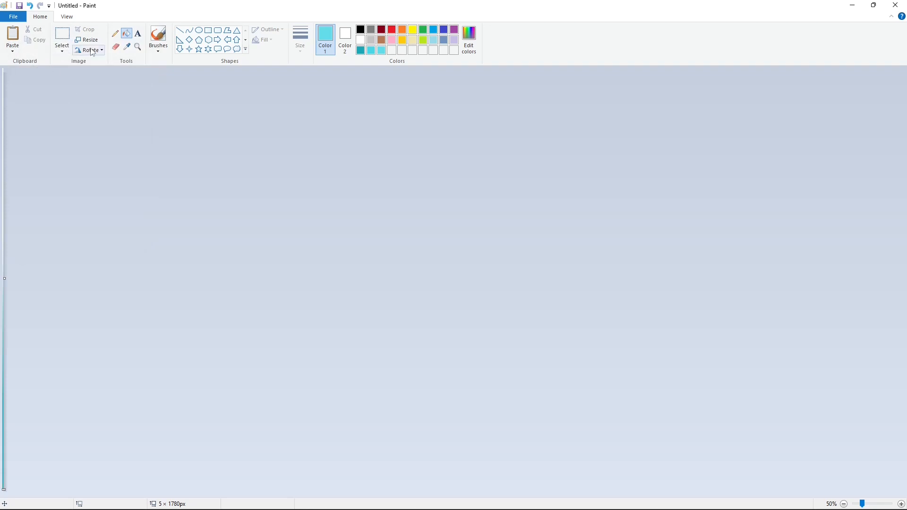
pyautogui.click(74, 215)
# Undo the resizing and the teal area back to the blank 1838 px wide canvas
pyautogui.hotkey('ctrl', 'z')
pyautogui.hotkey('ctrl', 'z')
pyautogui.hotkey('ctrl', 'z')
pyautogui.hotkey('ctrl', 'z')
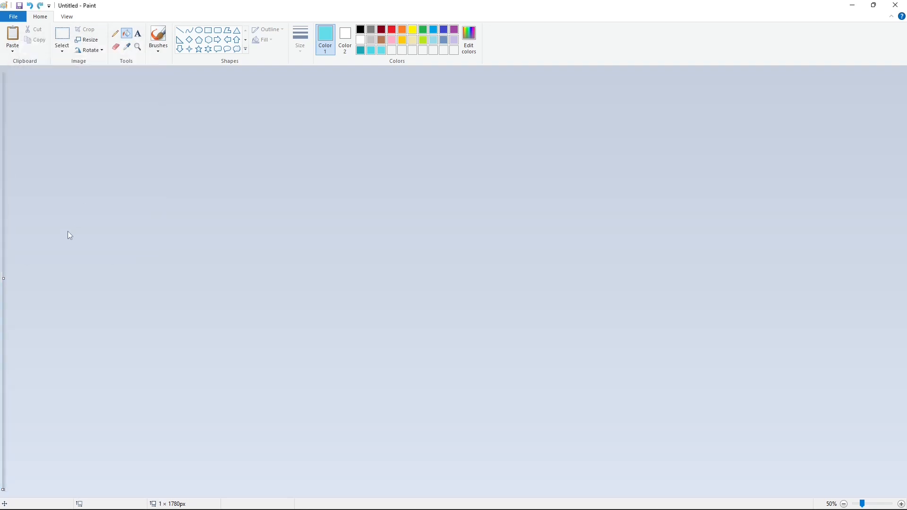
# Draw a teal line sloping gently down across the full canvas width and fill the area below it with teal
pyautogui.click(180, 30)
pyautogui.click(361, 50)
pyautogui.moveTo(3, 230)
pyautogui.mouseDown()
pyautogui.moveTo(463, 327)
pyautogui.moveTo(463, 314)
pyautogui.mouseUp()
pyautogui.click(30, 5)
pyautogui.hotkey('ctrl', 'y')
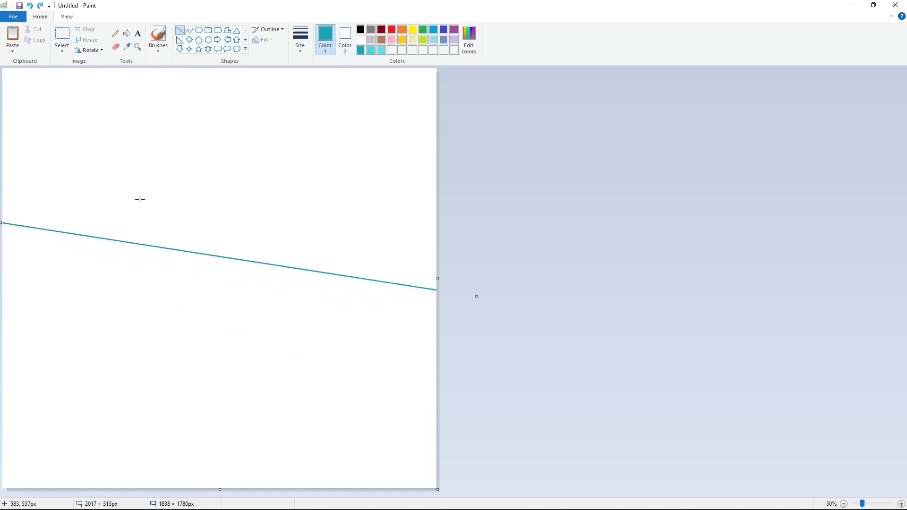
pyautogui.click(126, 33)
pyautogui.click(165, 253)
# Shrink the image horizontally to 1% twice, leaving the vertical scale at 100%
pyautogui.click(90, 40)
pyautogui.write('100')
pyautogui.press('Return')
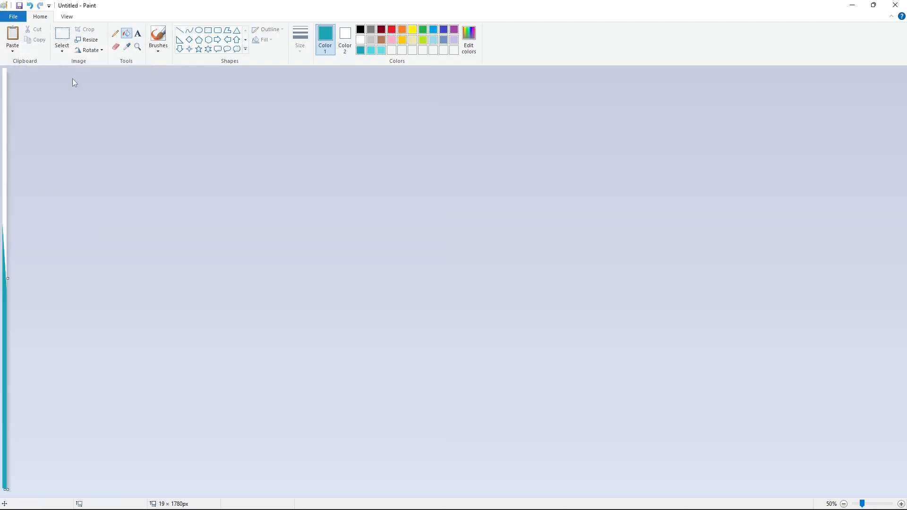
pyautogui.click(88, 40)
pyautogui.moveTo(122, 92); pyautogui.dragTo(94, 93)
pyautogui.write('1')
pyautogui.press('Return')
# Stretch the image horizontally by 500% five times, up to a width of 3125 px, with the vertical scale at 100%
pyautogui.click(88, 39)
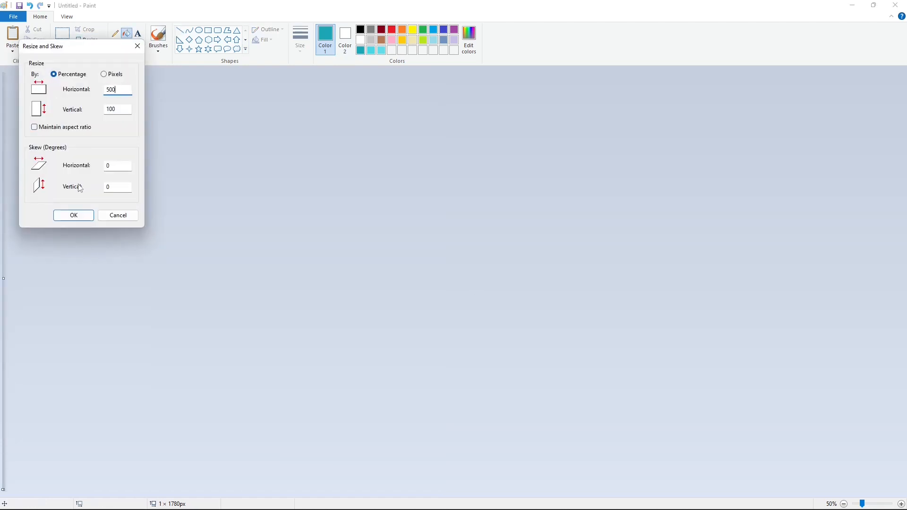
pyautogui.write('500')
pyautogui.press('Return')
pyautogui.hotkey('ctrl', 'w')
pyautogui.write('500')
pyautogui.click(74, 215)
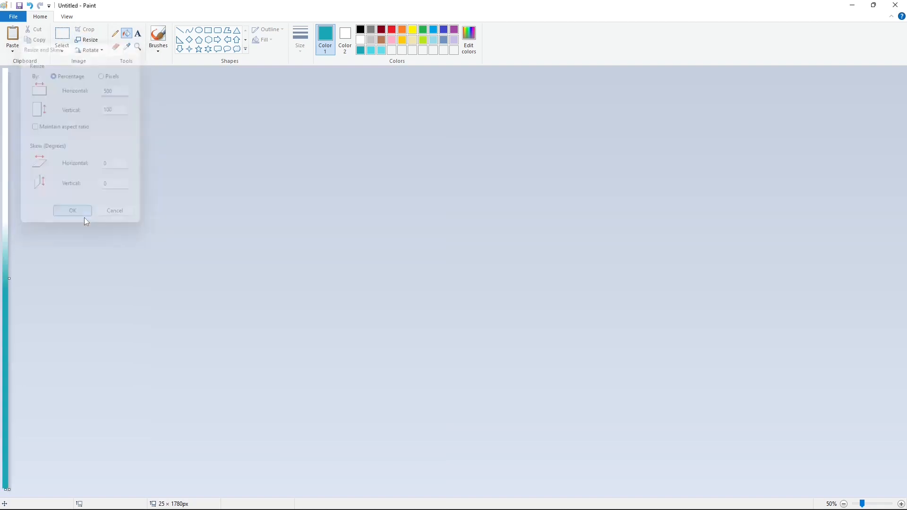
pyautogui.click(88, 40)
pyautogui.write('500')
pyautogui.press('Return')
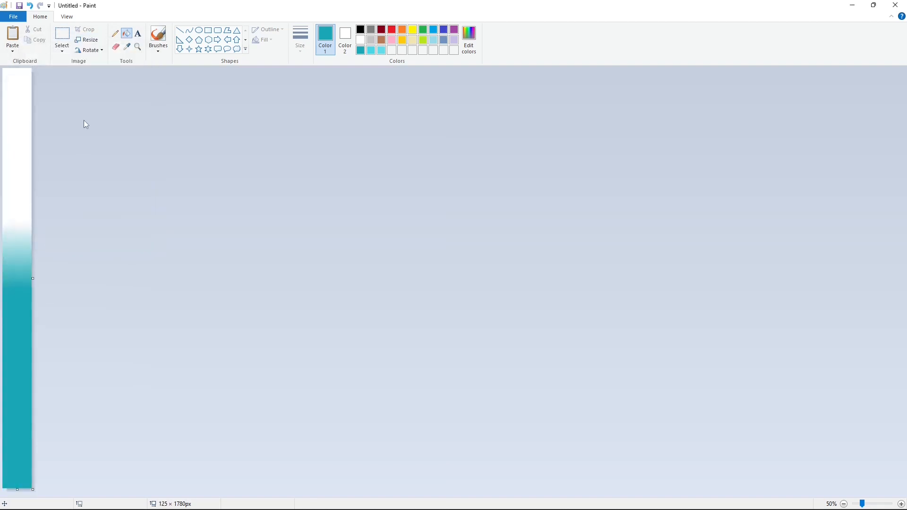
pyautogui.click(87, 39)
pyautogui.write('500')
pyautogui.click(73, 214)
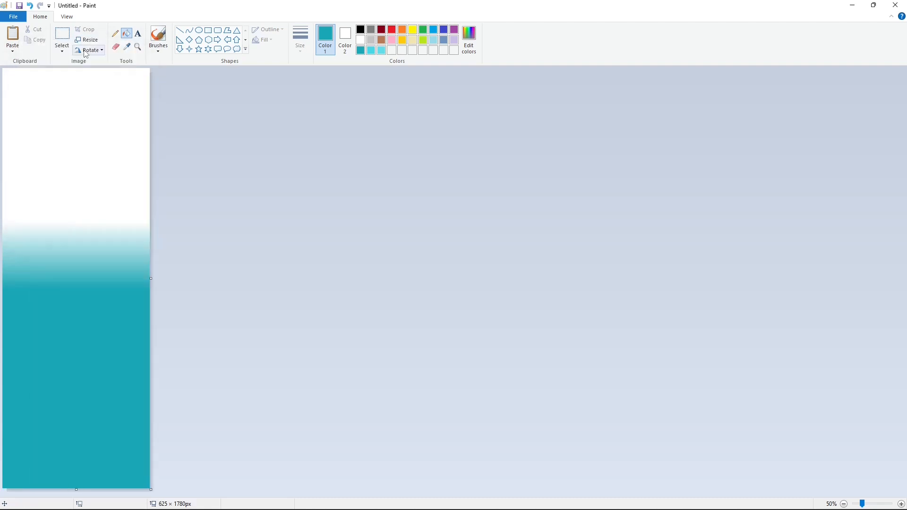
pyautogui.hotkey('ctrl', 'w')
pyautogui.write('500')
pyautogui.click(85, 214)
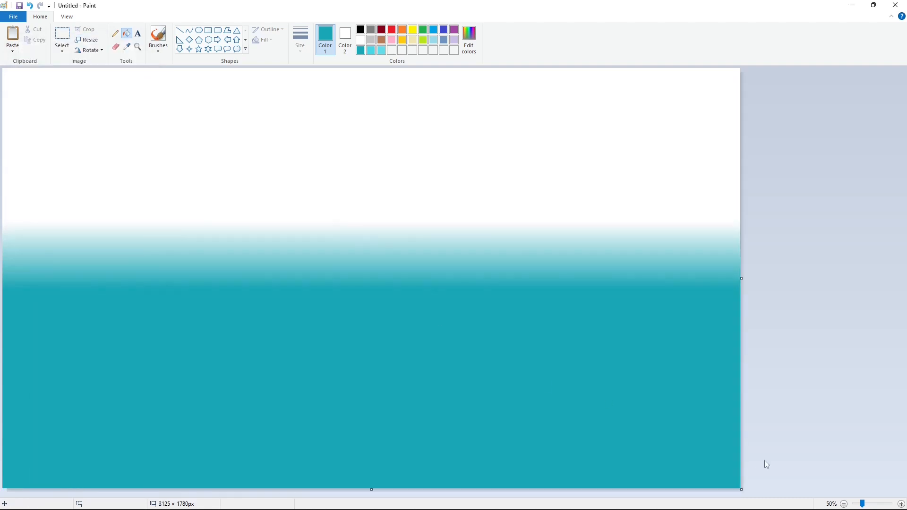
# Enlarge the canvas to 6964 × 2788 px and paste the Disney Channel logo into the blank area beside the gradient
pyautogui.click(844, 503)
pyautogui.moveTo(372, 174); pyautogui.dragTo(825, 175)
pyautogui.click(900, 504)
pyautogui.click(844, 504)
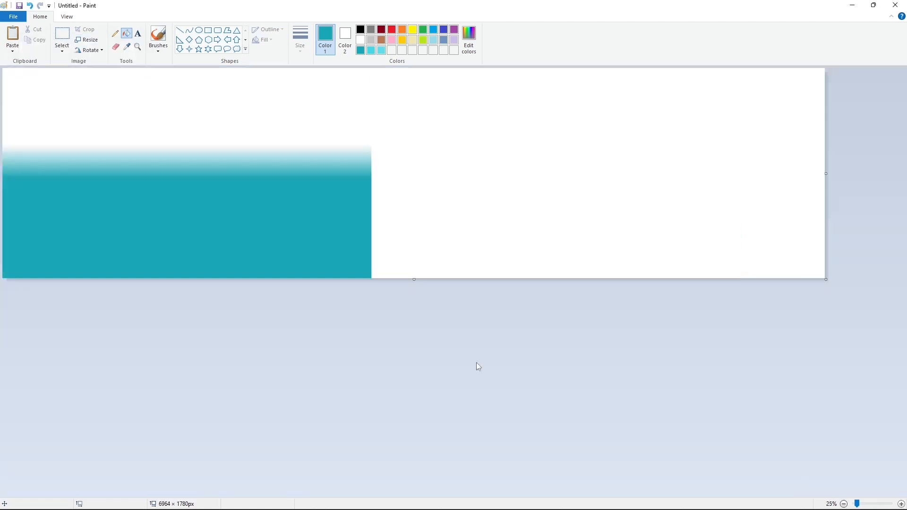
pyautogui.moveTo(413, 279); pyautogui.dragTo(413, 397)
pyautogui.click(900, 504)
pyautogui.hscroll(10, 668, 384)
pyautogui.hotkey('ctrl', 'v')
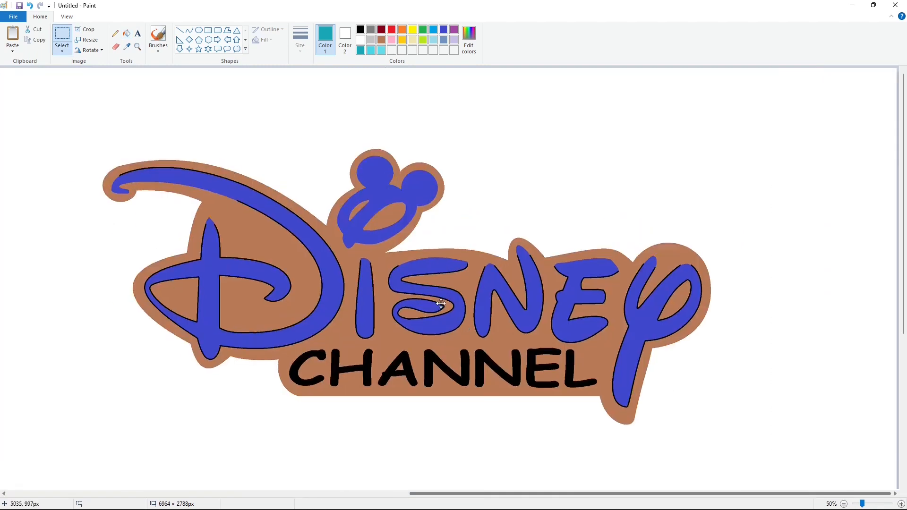
# Draw a black rectangle around the Disney Channel logo and fill the space between it and the logo with black
pyautogui.click(360, 29)
pyautogui.click(208, 30)
pyautogui.moveTo(72, 78)
pyautogui.mouseDown()
pyautogui.moveTo(608, 445)
pyautogui.moveTo(870, 484)
pyautogui.mouseUp()
pyautogui.click(27, 237)
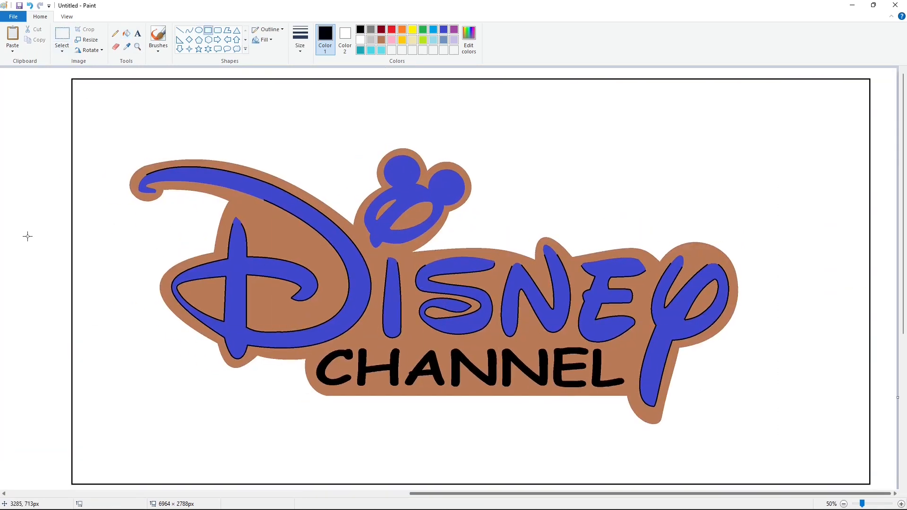
pyautogui.click(126, 33)
pyautogui.click(253, 85)
# Fill the logo's large D with white and copy the whole logo on its black background
pyautogui.click(360, 40)
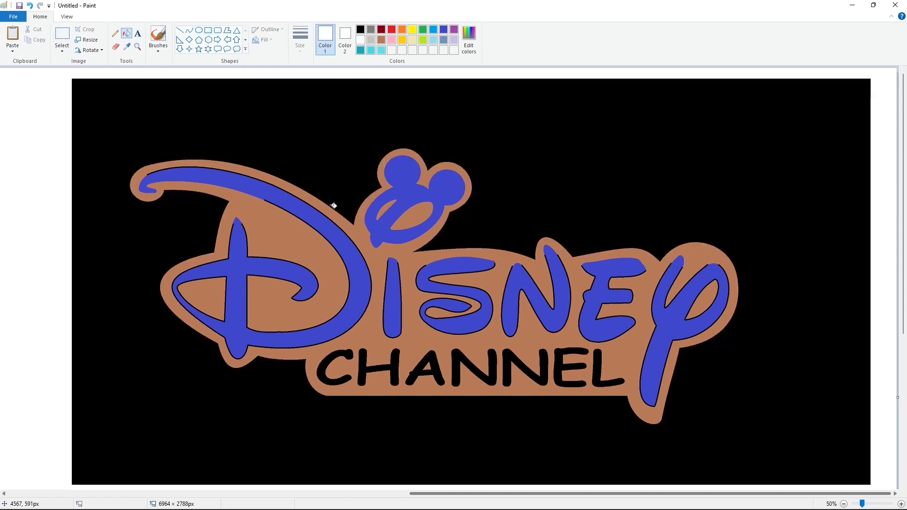
pyautogui.click(331, 229)
pyautogui.click(62, 36)
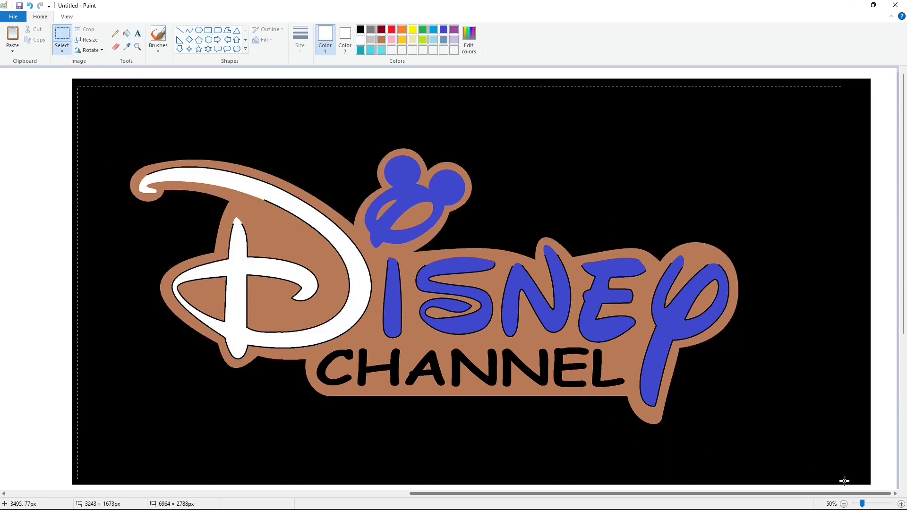
pyautogui.moveTo(844, 481)
pyautogui.mouseDown()
pyautogui.moveTo(853, 481)
pyautogui.moveTo(837, 494)
pyautogui.mouseUp()
pyautogui.hotkey('ctrl', 'z')
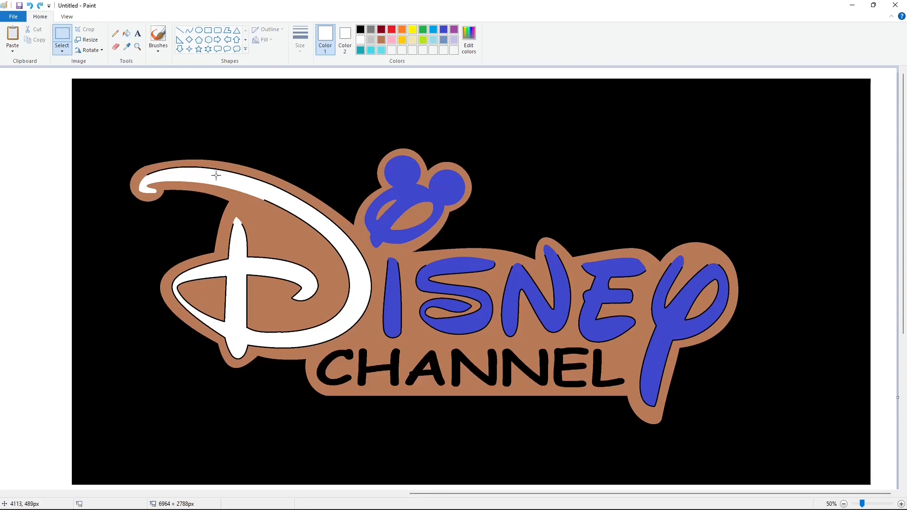
pyautogui.moveTo(631, 430); pyautogui.dragTo(858, 479)
pyautogui.hotkey('ctrl', 'c')
pyautogui.hotkey('ctrl', 'v')
pyautogui.hotkey('ctrl', 'z')
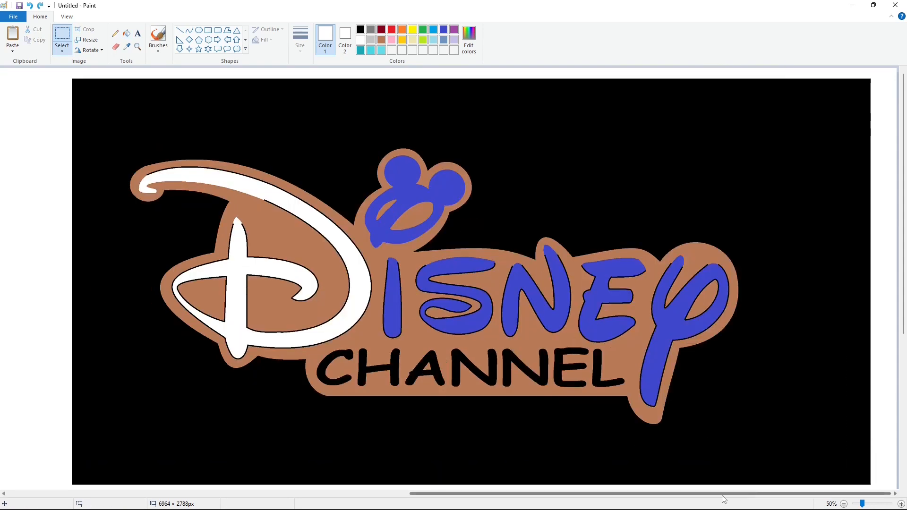
# Paste the copied logo over the gradient, placing the white-to-teal transition across the white D
pyautogui.moveTo(722, 494); pyautogui.dragTo(220, 476)
pyautogui.hotkey('ctrl', 'v')
pyautogui.moveTo(320, 319); pyautogui.dragTo(321, 345)
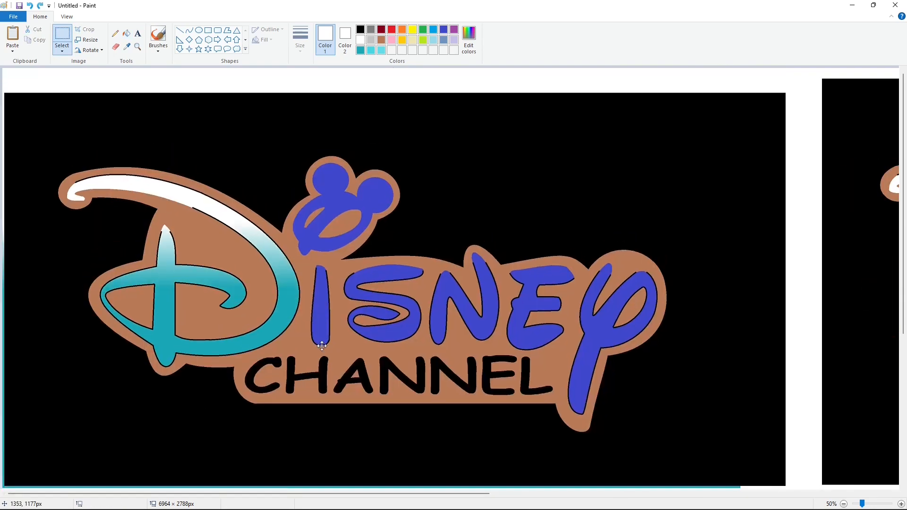
pyautogui.click(801, 351)
# Move the gradient-D logo off the gradient into the blank area below it, extending the canvas height to 3628 px
pyautogui.moveTo(482, 494); pyautogui.dragTo(502, 501)
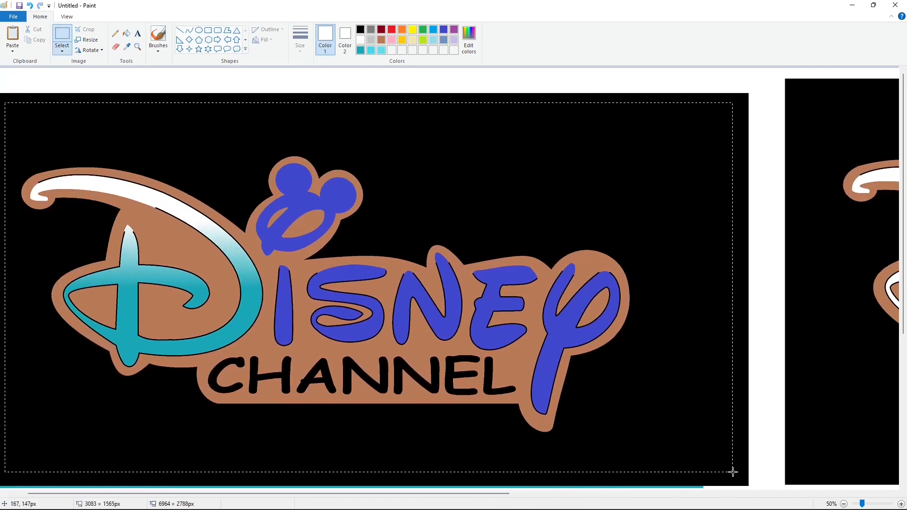
pyautogui.moveTo(732, 472); pyautogui.dragTo(734, 472)
pyautogui.hotkey('ctrl', 'z')
pyautogui.scroll(-3, 830, 423)
pyautogui.click(843, 503)
pyautogui.moveTo(414, 398); pyautogui.dragTo(417, 440)
pyautogui.hotkey('ctrl', 'v')
pyautogui.moveTo(161, 150); pyautogui.dragTo(249, 387)
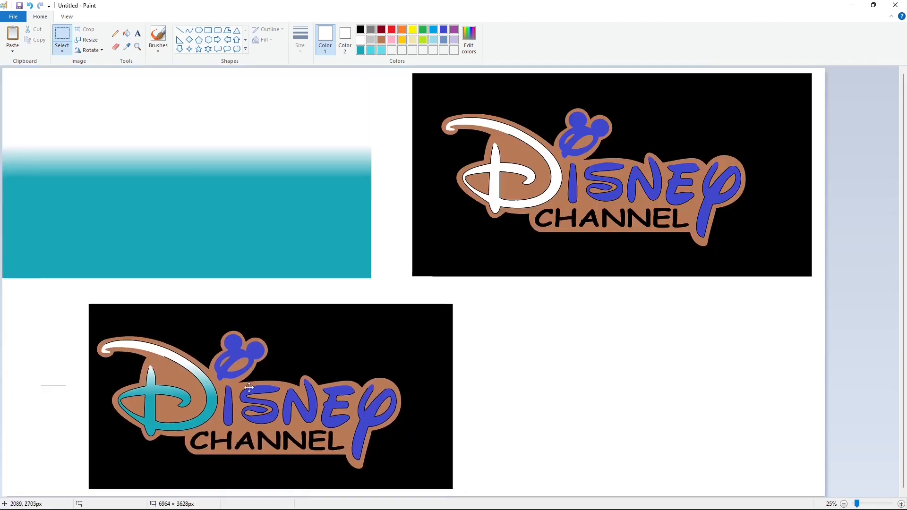
pyautogui.click(668, 439)
# In the original logo, fill the D with indigo and the mouse ears and the letters ISNEY with white
pyautogui.click(901, 504)
pyautogui.moveTo(441, 493); pyautogui.dragTo(808, 493)
pyautogui.click(126, 33)
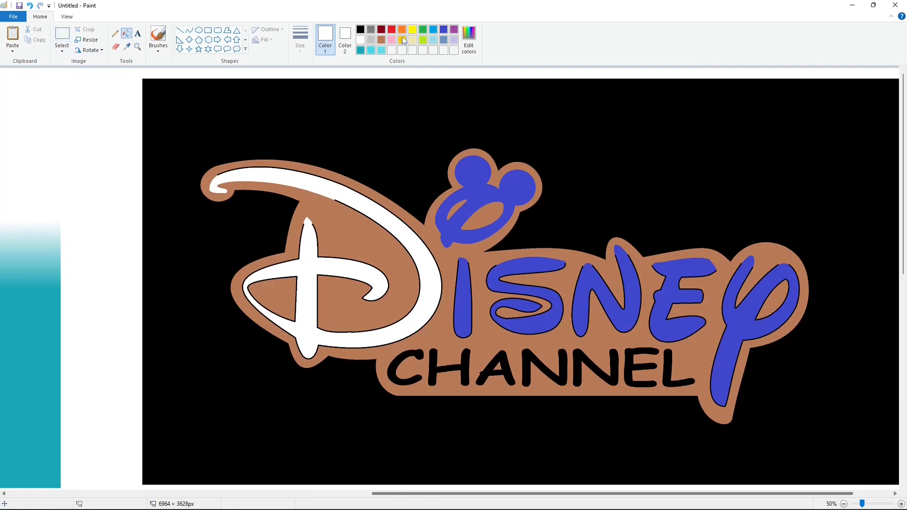
pyautogui.click(443, 29)
pyautogui.click(349, 195)
pyautogui.click(360, 40)
pyautogui.click(466, 192)
pyautogui.click(465, 277)
pyautogui.click(528, 267)
pyautogui.click(591, 283)
pyautogui.click(666, 308)
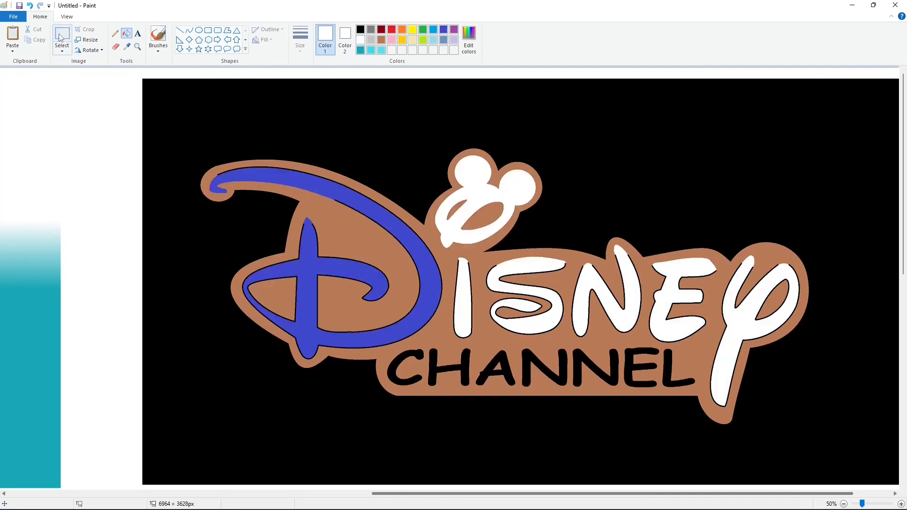
# Copy the ISNEY part of the logo and paste it over the gradient with the transition across its white letters
pyautogui.click(60, 37)
pyautogui.moveTo(353, 457); pyautogui.dragTo(47, 494)
pyautogui.hotkey('ctrl', 'c')
pyautogui.hotkey('ctrl', 'v')
pyautogui.moveTo(181, 291); pyautogui.dragTo(276, 292)
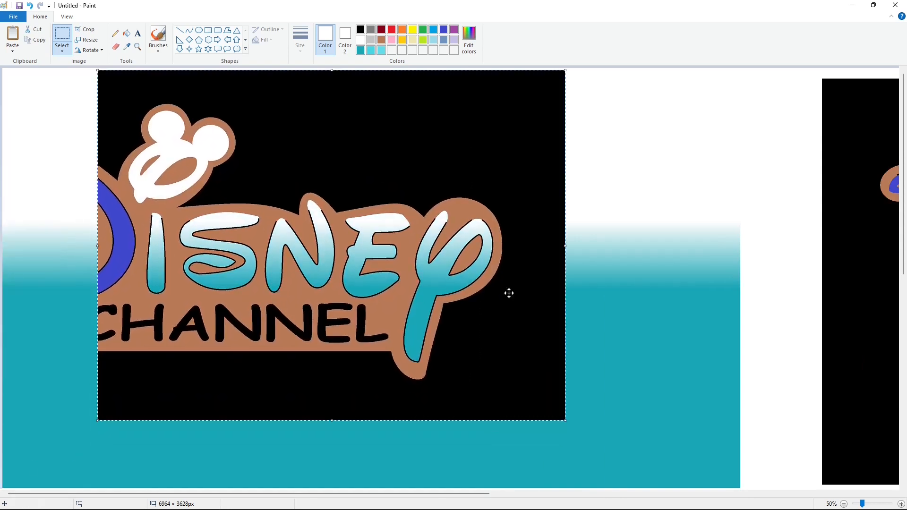
# Cover the leftover part of the D beside the pasted ISNEY letters with white solid-filled rectangles
pyautogui.click(208, 30)
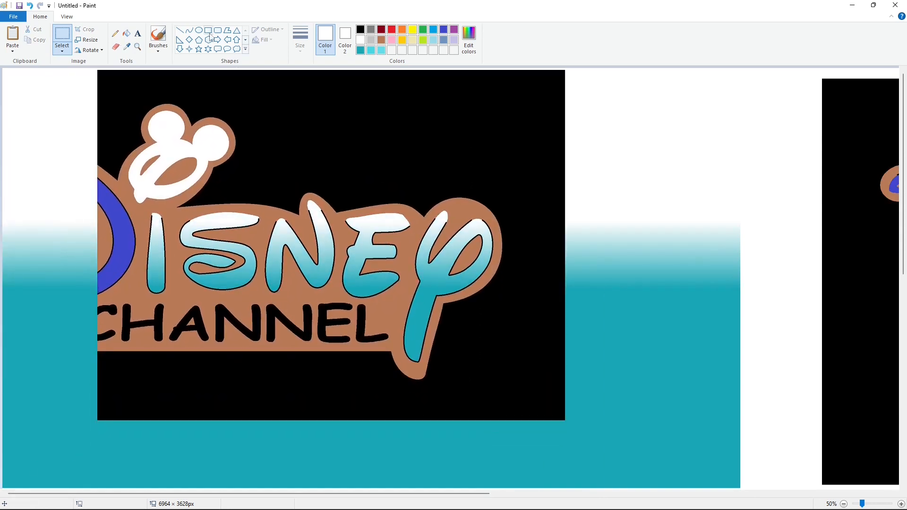
pyautogui.click(265, 40)
pyautogui.click(272, 63)
pyautogui.moveTo(32, 69)
pyautogui.mouseDown()
pyautogui.moveTo(100, 390)
pyautogui.moveTo(126, 443)
pyautogui.mouseUp()
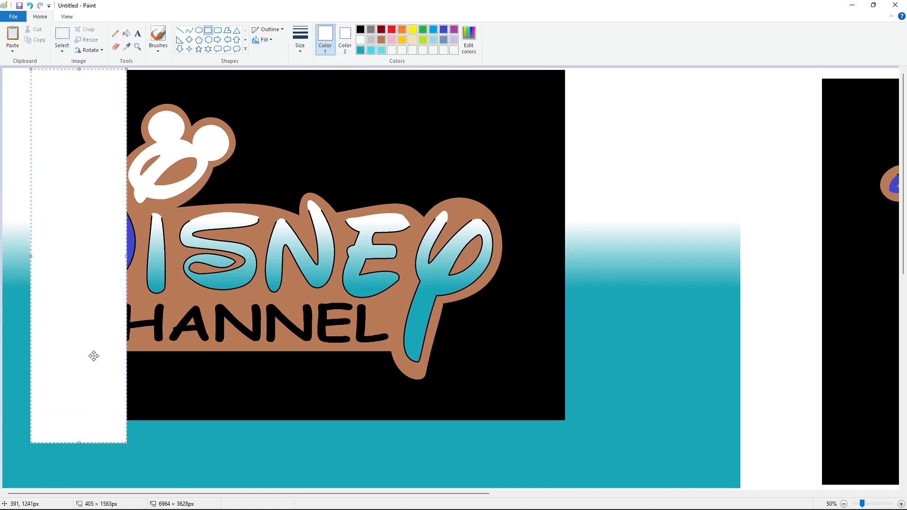
pyautogui.moveTo(114, 204); pyautogui.dragTo(138, 282)
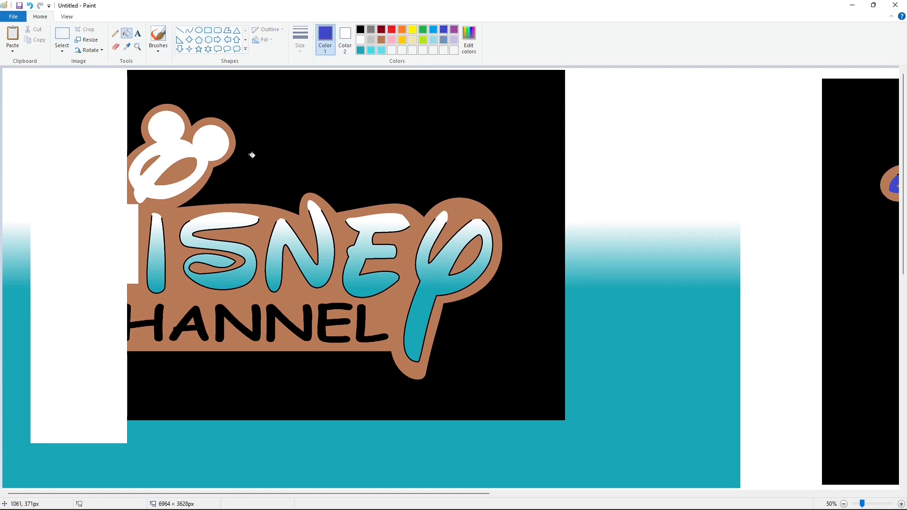
# Fill the pasted mouse ears with indigo, and the black background and brown backing around the letters with white
pyautogui.click(215, 139)
pyautogui.moveTo(415, 397); pyautogui.dragTo(439, 406)
pyautogui.press('Escape')
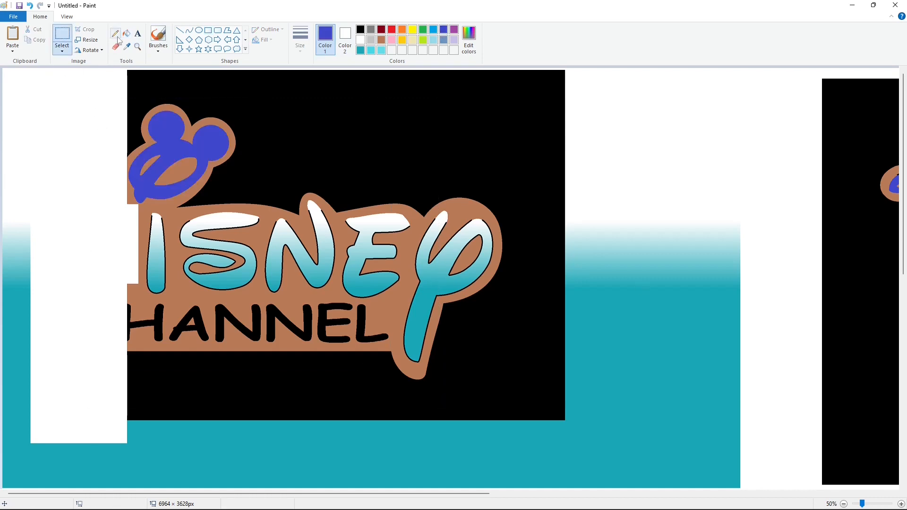
pyautogui.click(463, 135)
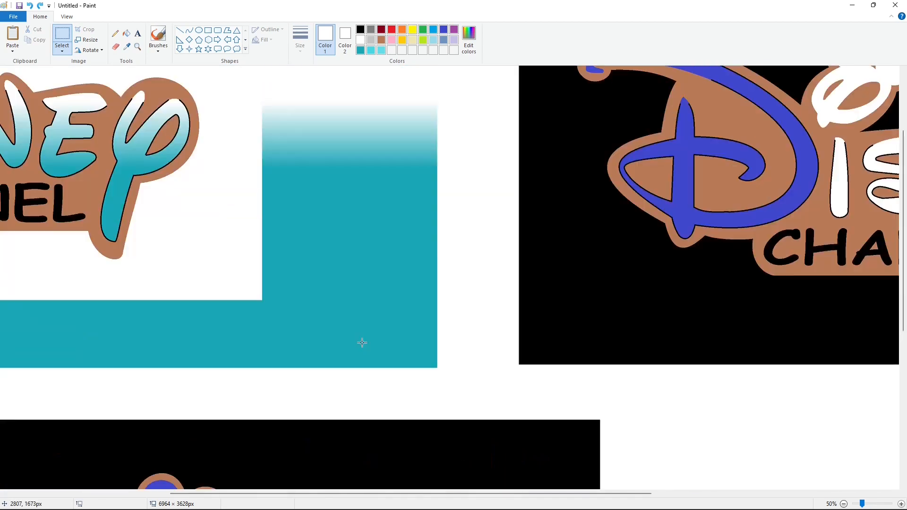
pyautogui.hscroll(-10, 290, 482)
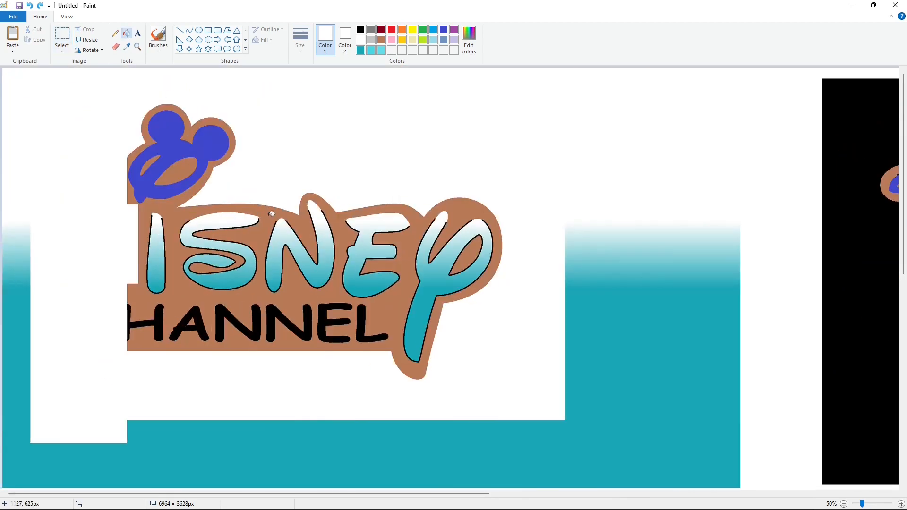
pyautogui.click(272, 214)
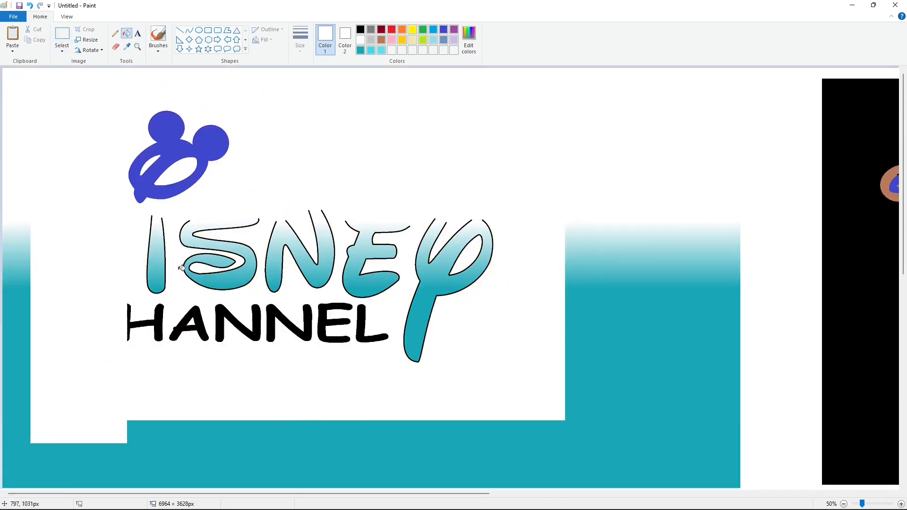
# Copy the gradient ISNEY letters and paste them over the matching indigo letters of the gradient-D logo
pyautogui.click(61, 37)
pyautogui.moveTo(42, 87); pyautogui.dragTo(434, 380)
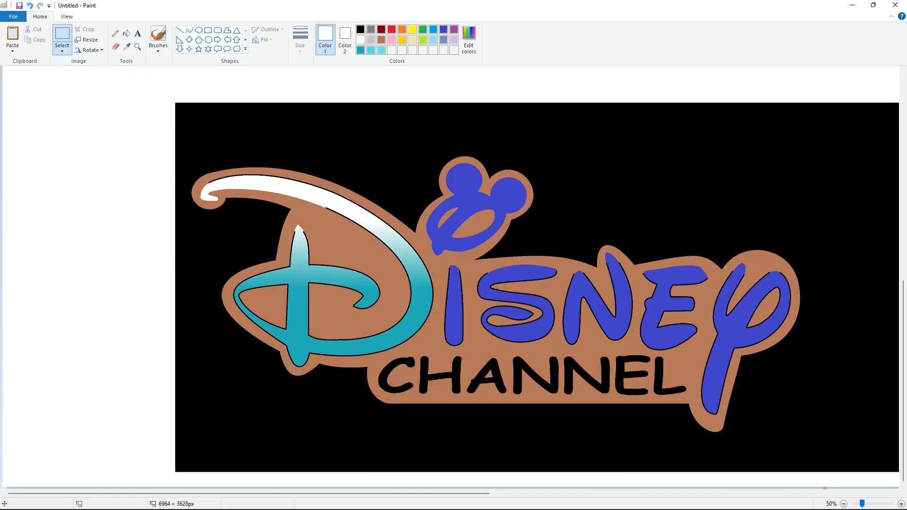
pyautogui.scroll(1, 379, 456)
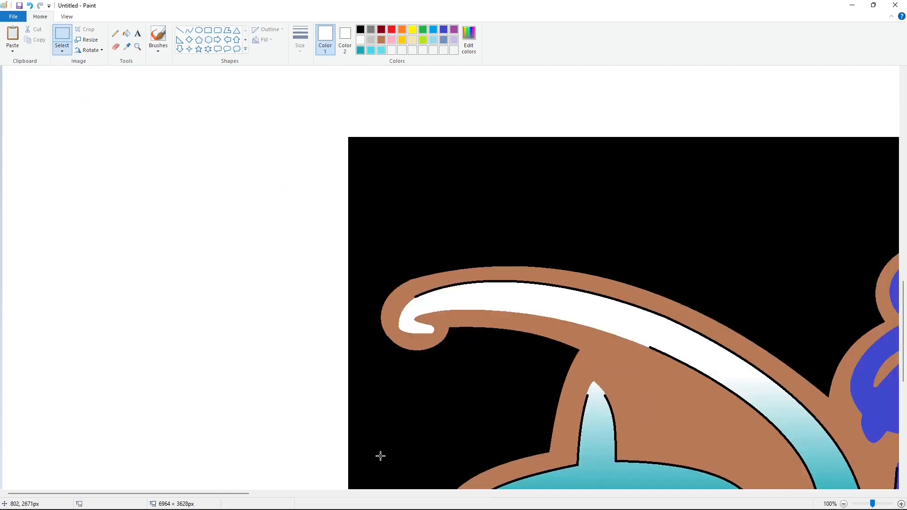
pyautogui.hscroll(5, 401, 486)
pyautogui.scroll(-3, 401, 486)
pyautogui.hotkey('ctrl', 'v')
pyautogui.moveTo(283, 253); pyautogui.dragTo(365, 289)
pyautogui.press('Escape')
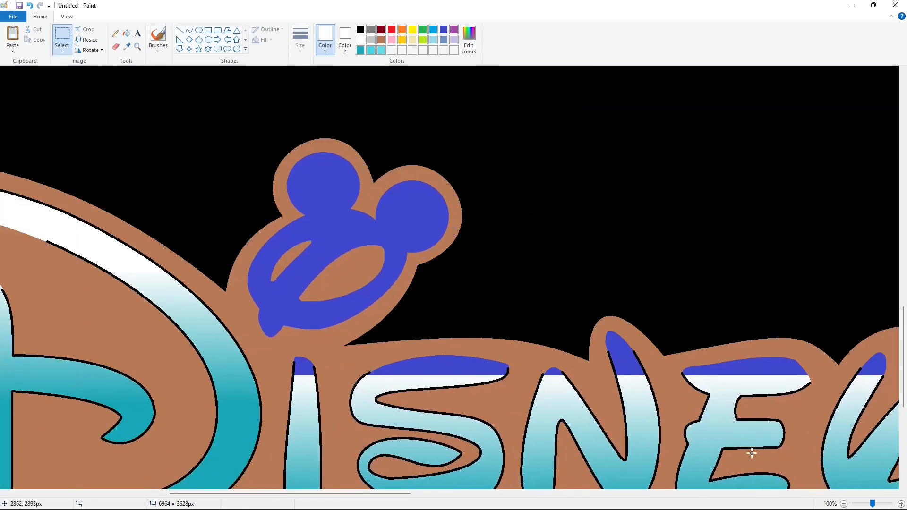
# Fill the remaining indigo tops of the ISNEY letters and the mouse ears with white
pyautogui.click(843, 504)
pyautogui.moveTo(557, 494); pyautogui.dragTo(428, 494)
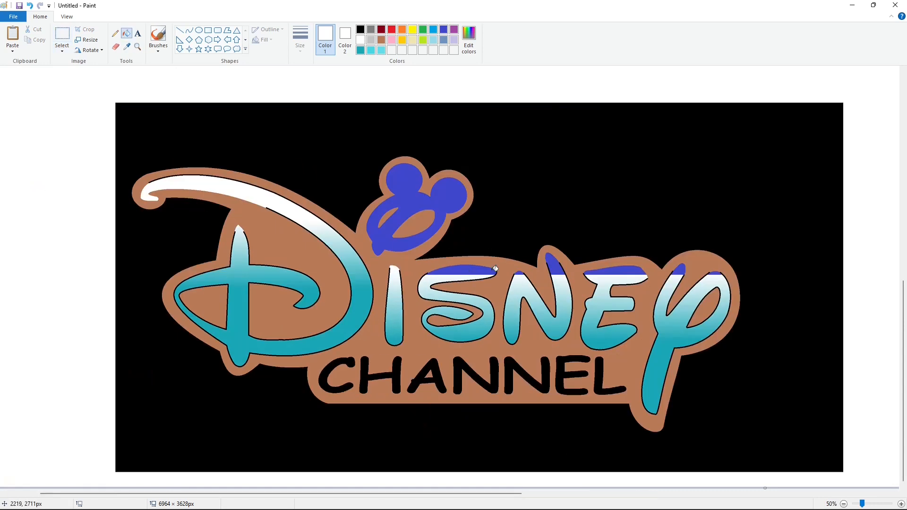
pyautogui.click(450, 200)
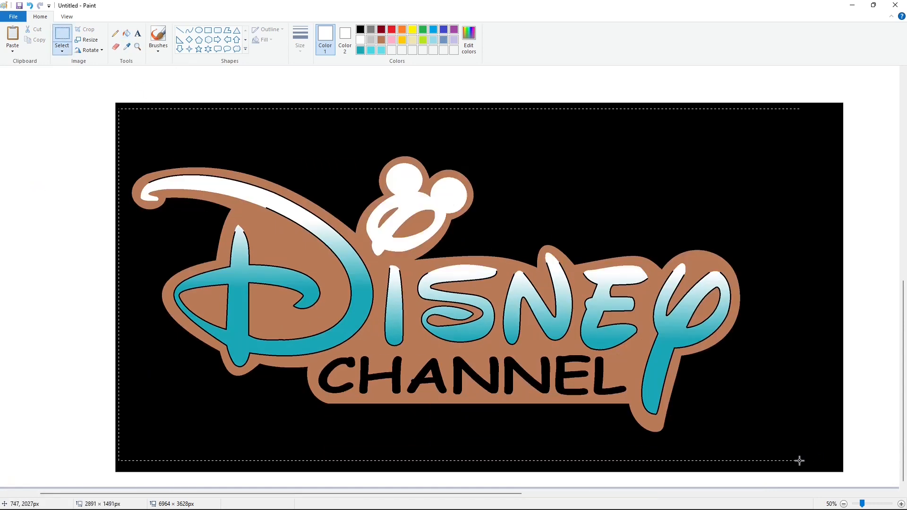
# Copy the gradient Disney Channel logo together with its black background
pyautogui.moveTo(799, 461); pyautogui.dragTo(780, 462)
pyautogui.hotkey('ctrl', 'c')
pyautogui.hotkey('ctrl', 'v')
pyautogui.hotkey('ctrl', 'z')
pyautogui.click(844, 504)
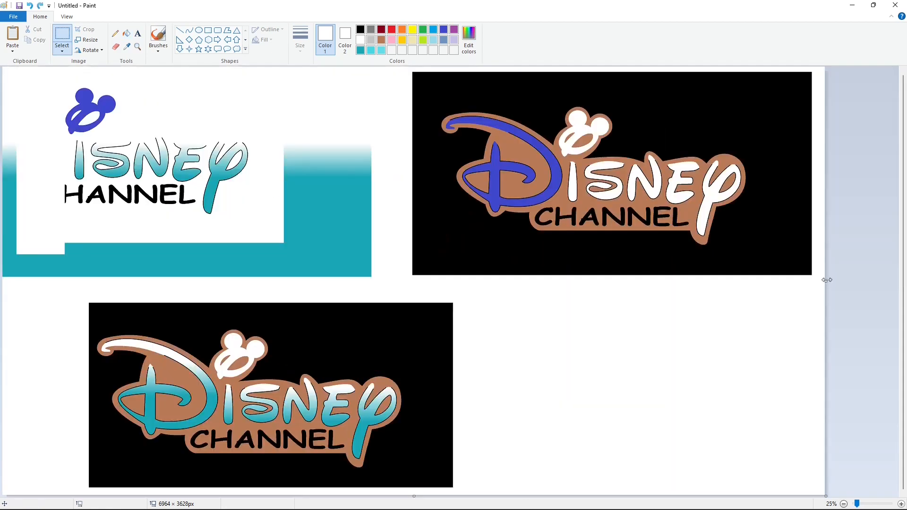
# Crop away the old artwork by shrinking the canvas to 700 × 108 px, and enlarge it blank to 3780 × 1772 px
pyautogui.moveTo(826, 280); pyautogui.dragTo(86, 281)
pyautogui.moveTo(59, 112); pyautogui.dragTo(58, 80)
pyautogui.click(900, 504)
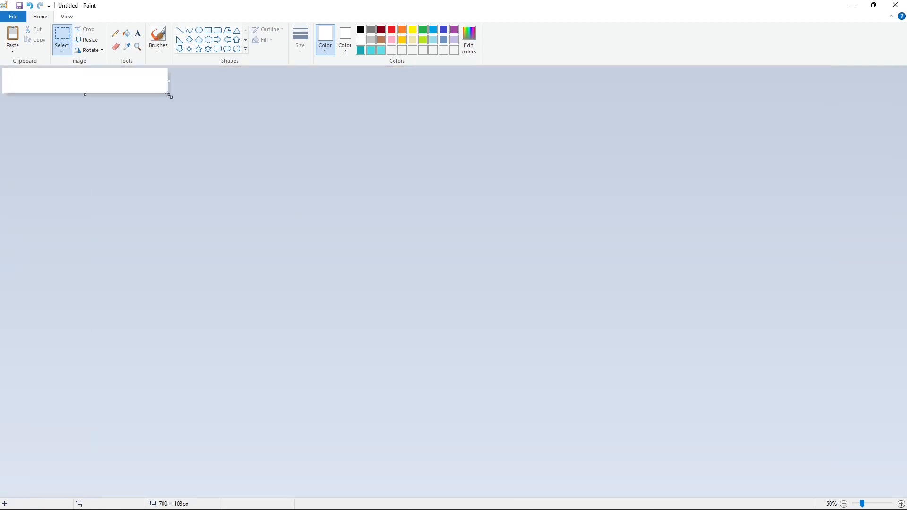
pyautogui.moveTo(168, 93); pyautogui.dragTo(895, 486)
# Paste the copied logo onto the blank canvas and fill its black background with white
pyautogui.hotkey('ctrl', 'v')
pyautogui.moveTo(62, 204); pyautogui.dragTo(173, 231)
pyautogui.click(126, 33)
pyautogui.click(286, 128)
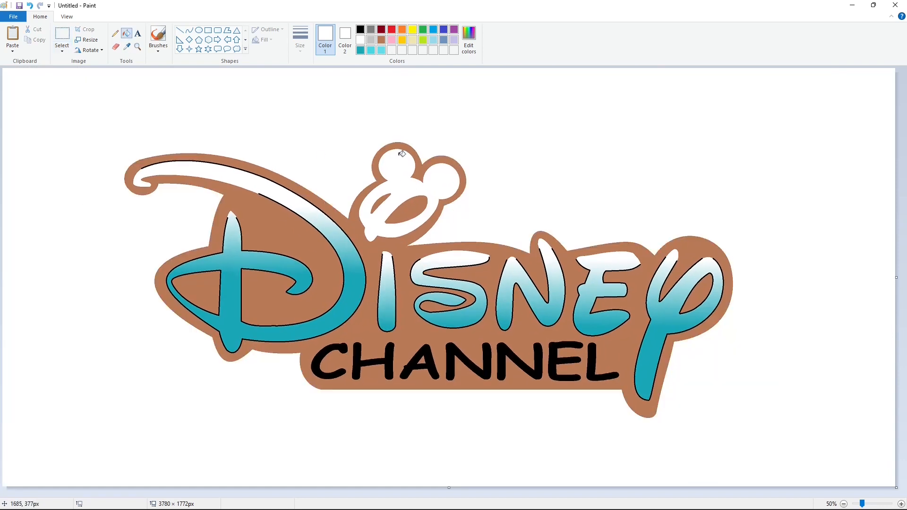
# Mix a dark blue custom colour and fill the brown backing and all its enclosed gaps with it
pyautogui.click(433, 29)
pyautogui.click(468, 40)
pyautogui.moveTo(502, 201); pyautogui.dragTo(507, 200)
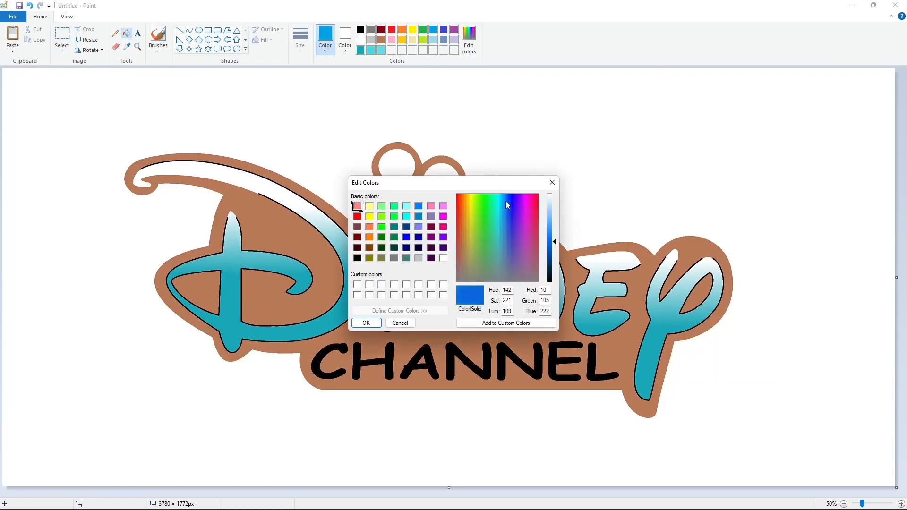
pyautogui.moveTo(554, 242); pyautogui.dragTo(554, 260)
pyautogui.click(366, 323)
pyautogui.click(375, 268)
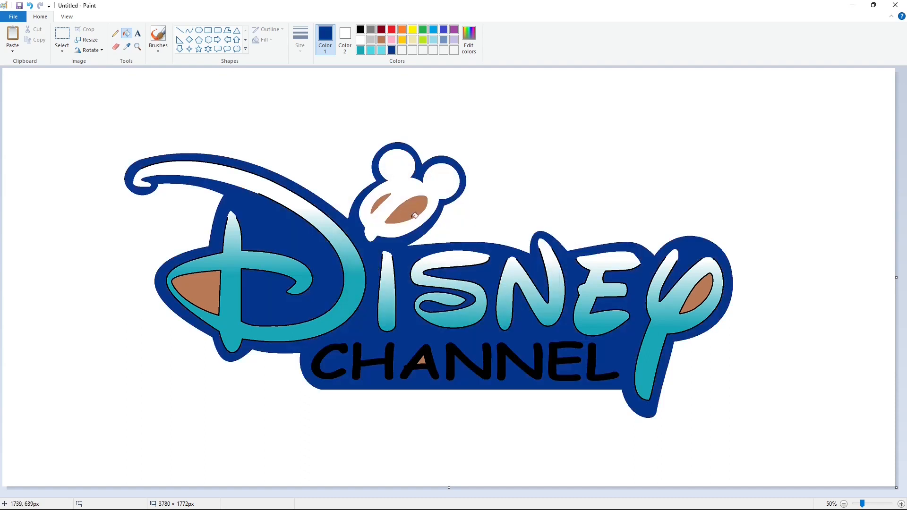
pyautogui.click(423, 361)
pyautogui.click(196, 292)
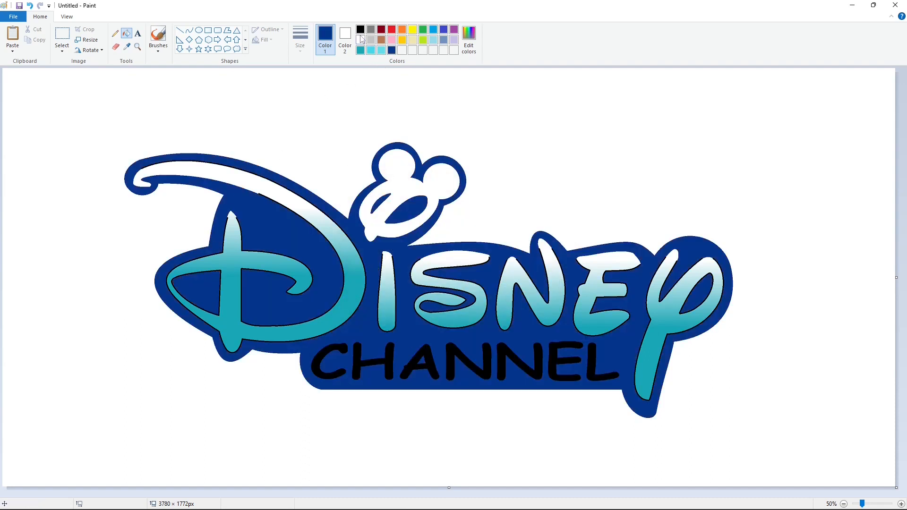
# Fill the black CHANNEL letters with white
pyautogui.click(358, 353)
pyautogui.click(408, 367)
pyautogui.click(450, 360)
pyautogui.click(516, 358)
pyautogui.click(554, 358)
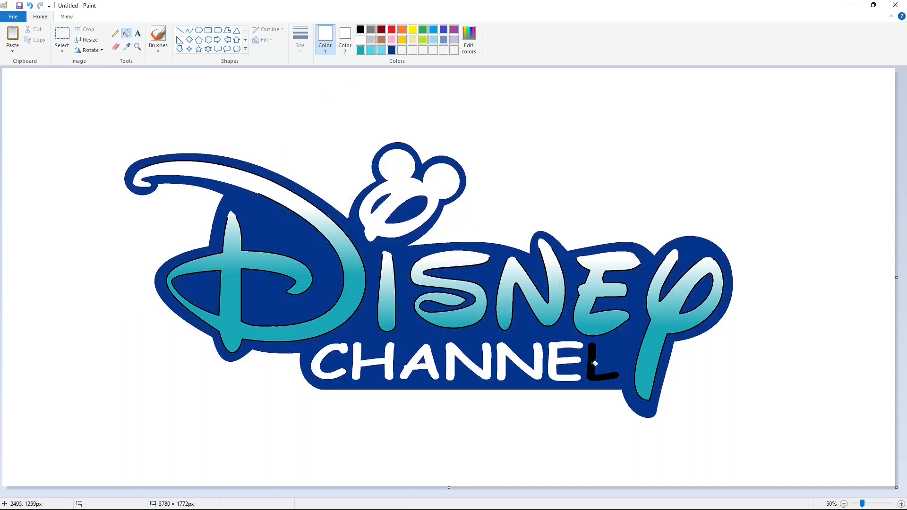
# Fill the black inner and outer outlines of the large D with white
pyautogui.click(901, 504)
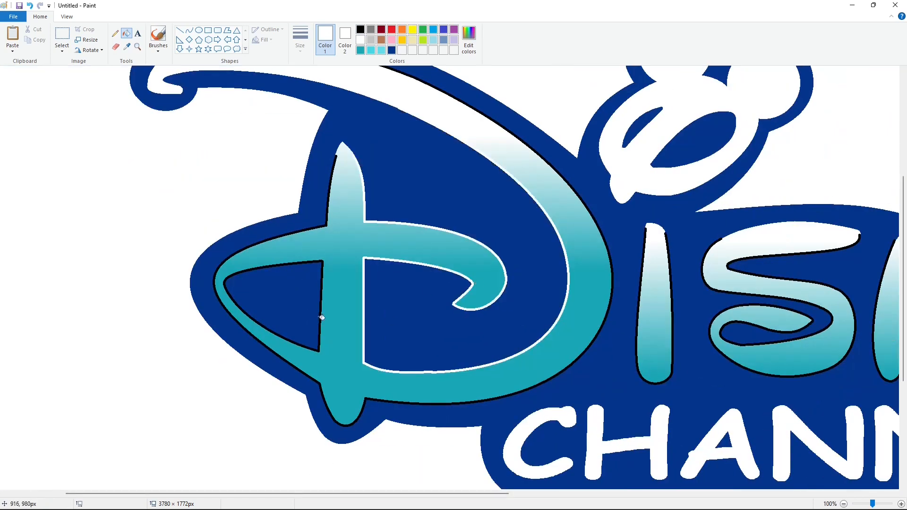
pyautogui.click(321, 384)
pyautogui.hotkey('ctrl', 'z')
pyautogui.click(320, 385)
# Fill the black outlines of the letters I, S and N in DISNEY with white
pyautogui.moveTo(378, 494); pyautogui.dragTo(520, 494)
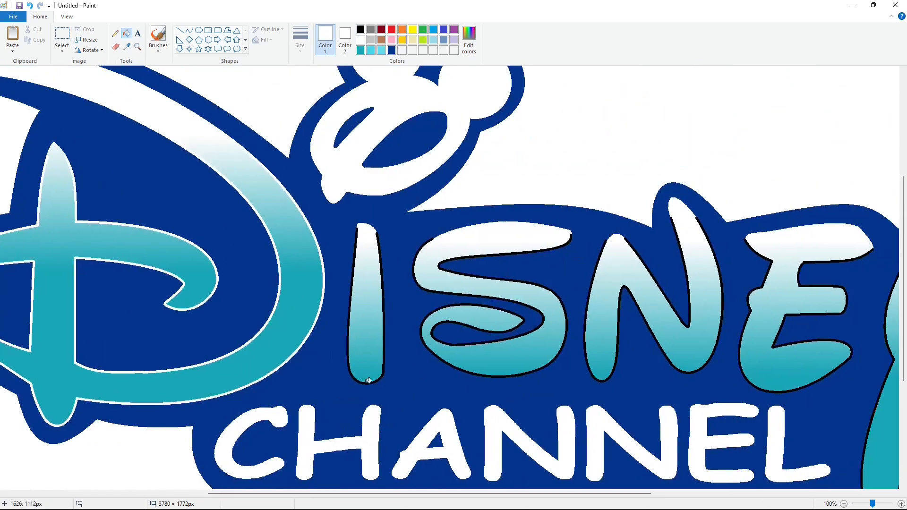
pyautogui.click(366, 382)
pyautogui.click(467, 367)
pyautogui.moveTo(465, 493); pyautogui.dragTo(578, 493)
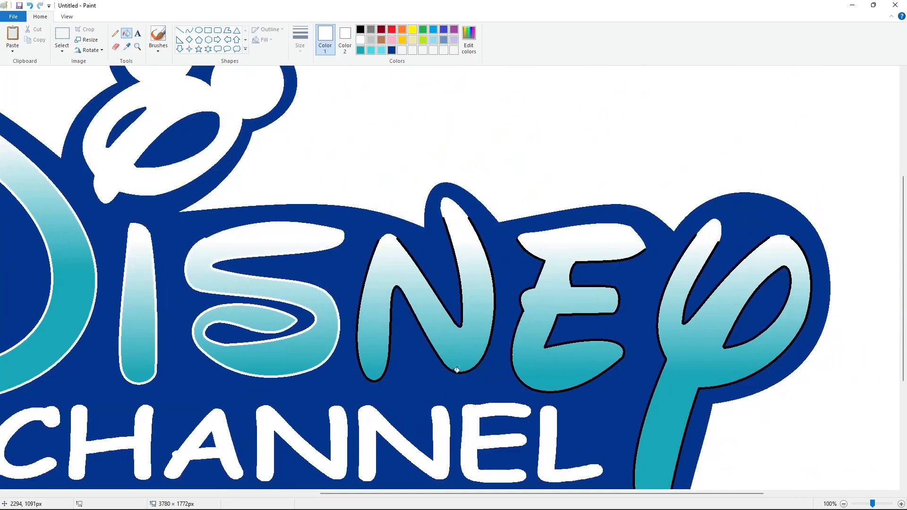
pyautogui.click(462, 325)
pyautogui.click(462, 325)
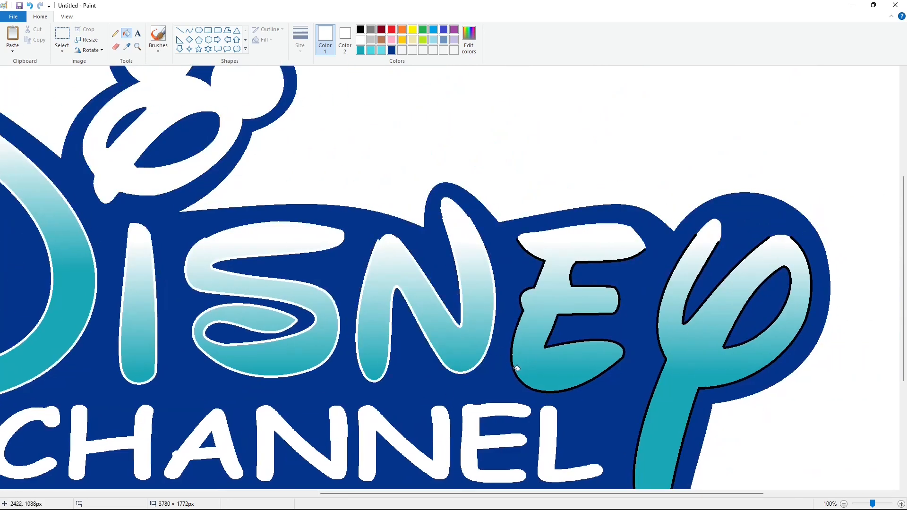